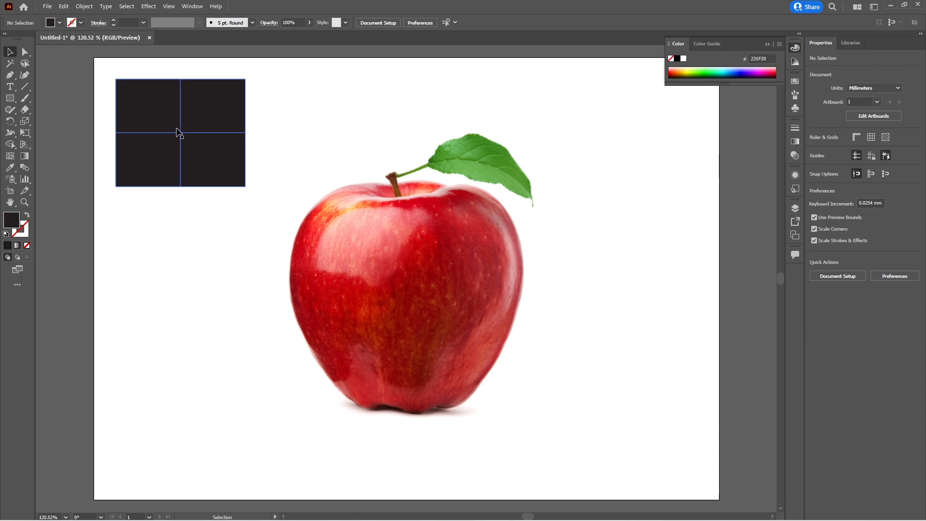
key("a")
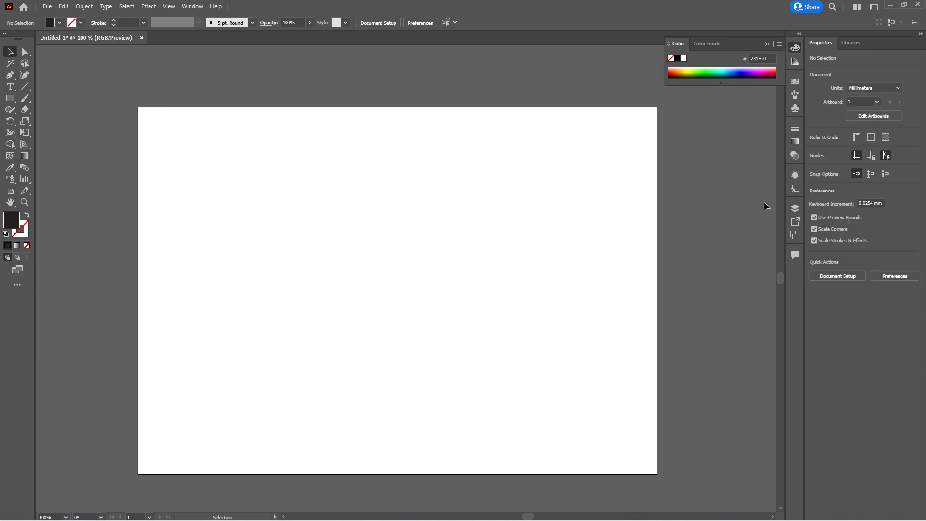
Draw a circle about 84 mm in diameter with the Ellipse tool near the middle of the artboard.
left_click(10, 98)
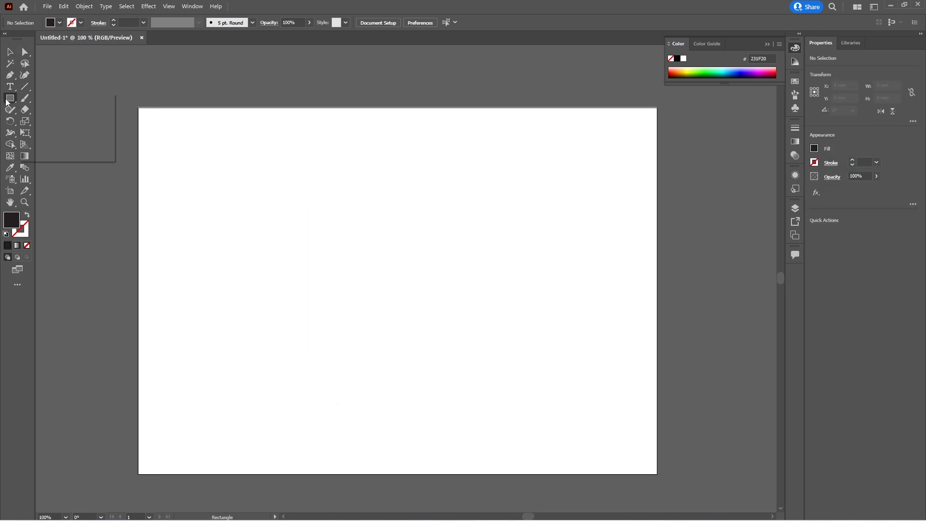
left_click(53, 121)
left_click_drag(362, 233, 492, 380)
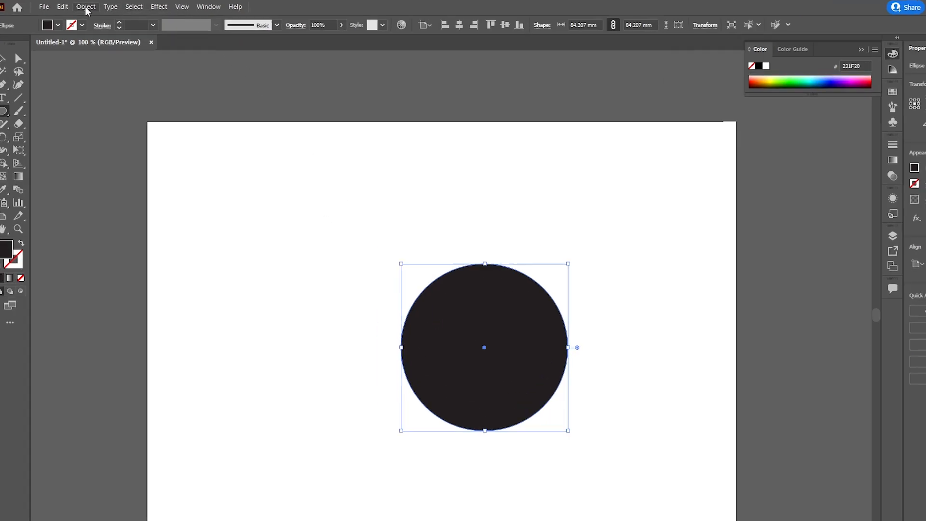
Start creating a gradient mesh on the circle and preview it with 10 rows and 10 columns.
left_click(84, 7)
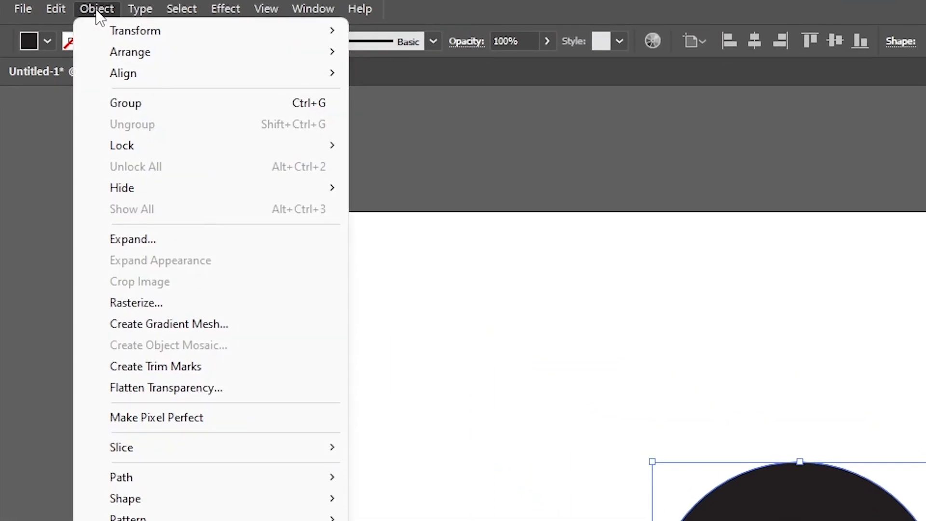
left_click(182, 326)
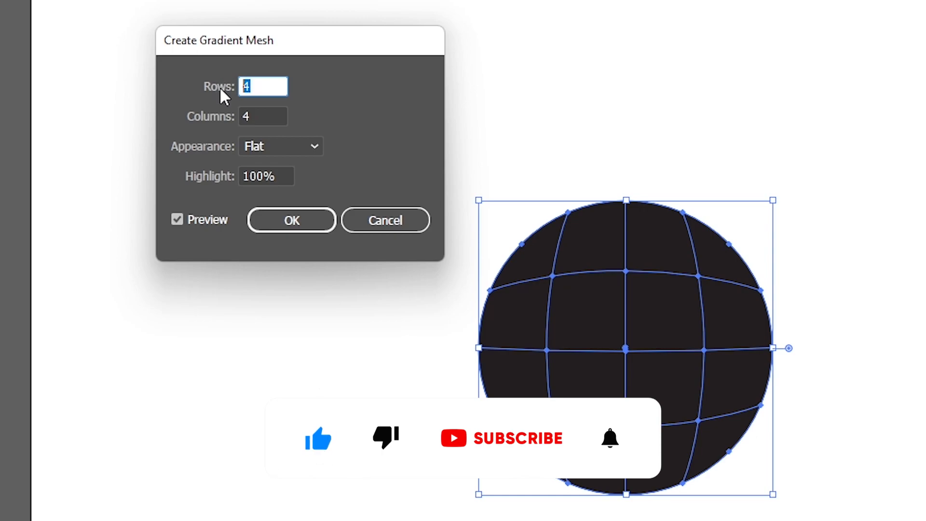
type("10")
key("Tab")
type("10")
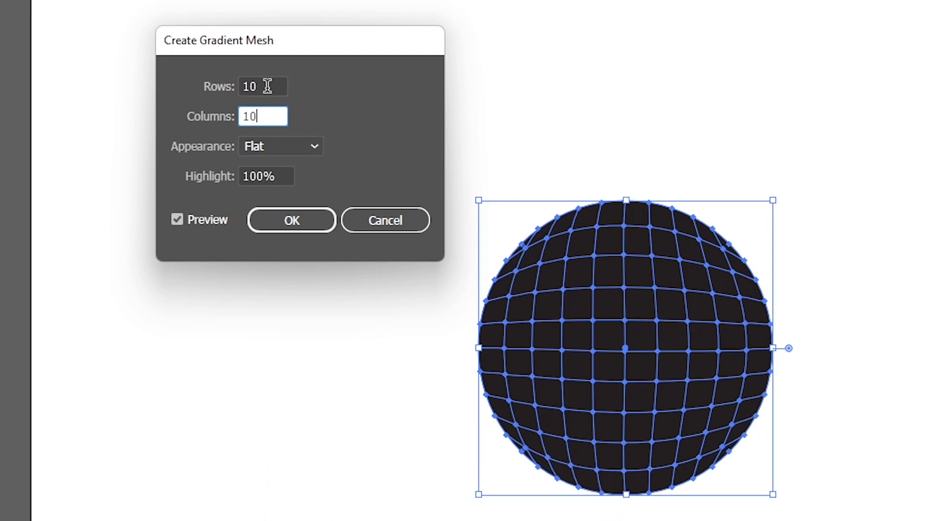
Set the gradient mesh to 4 rows and 4 columns with flat appearance and create it.
left_click_drag(265, 86, 201, 91)
type("4")
key("Tab")
type("4")
key("Tab")
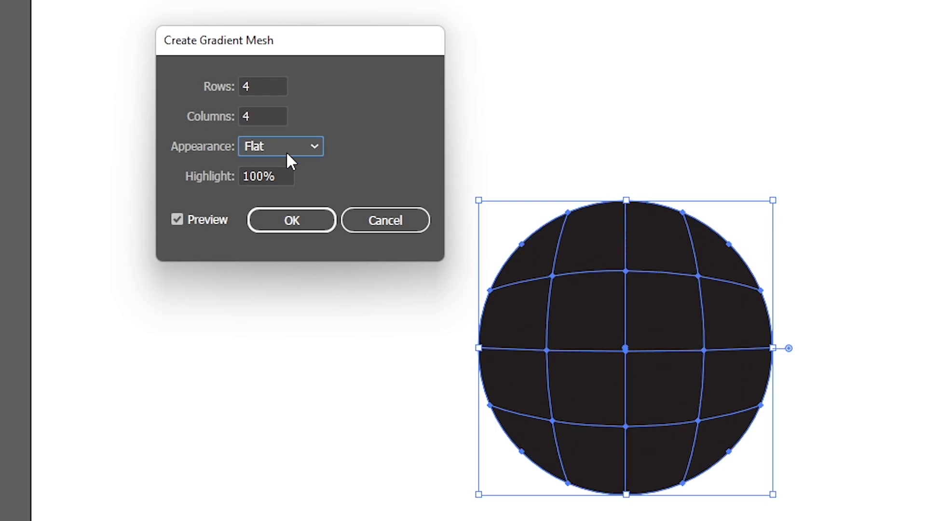
left_click(301, 223)
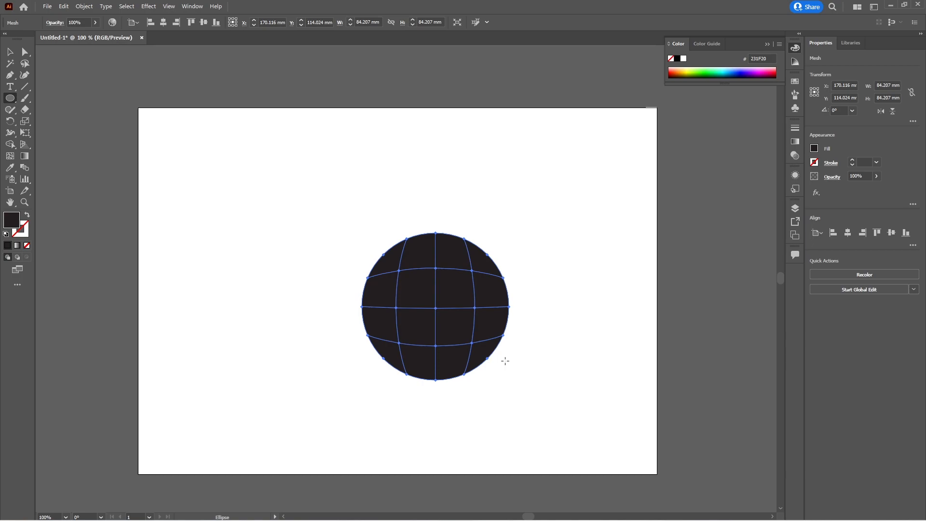
Fill the whole mesh circle with dark red 7F1800.
key("v")
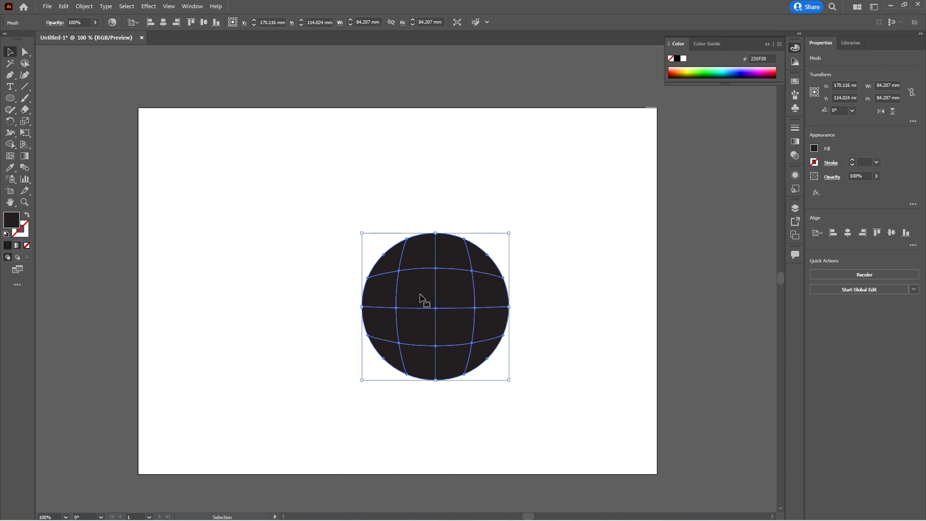
left_click(673, 73)
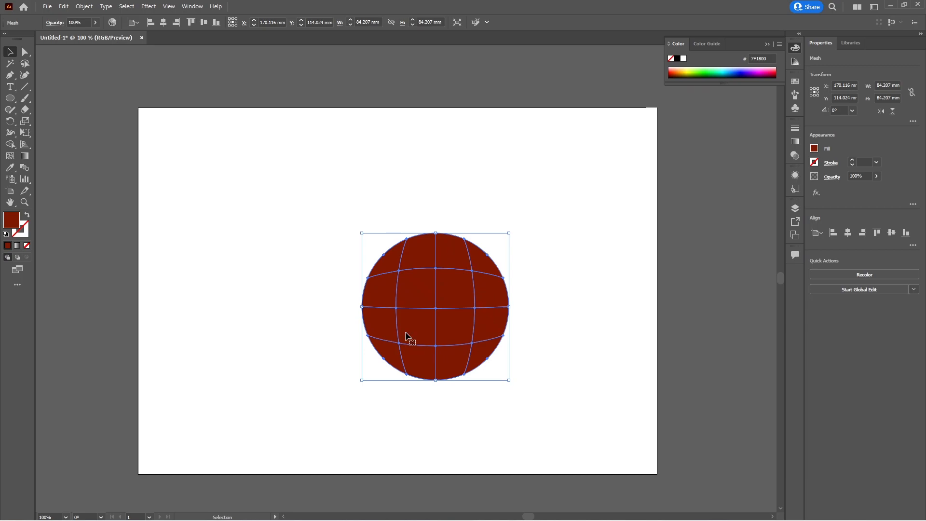
Color the circle's upper-left inner mesh point with the yellow swatch C=5 M=0 Y=90 K=0.
left_click(795, 81)
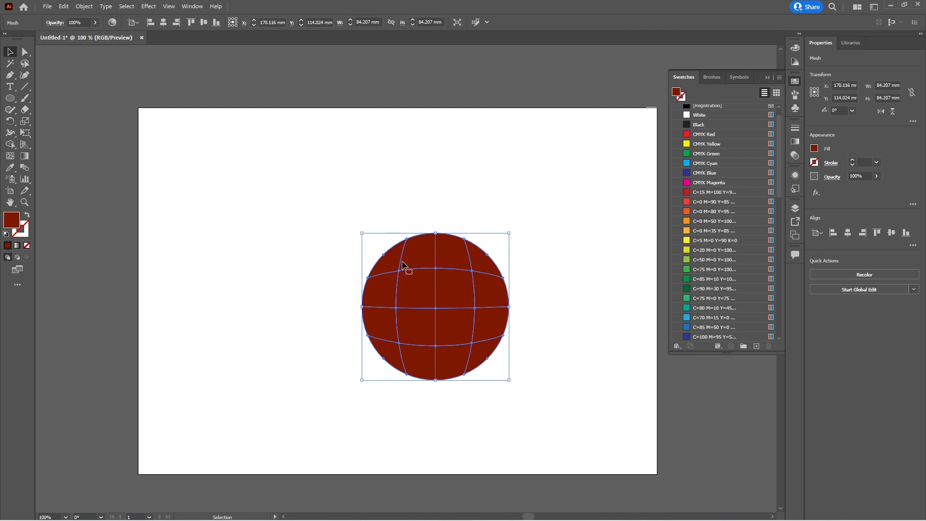
key("a")
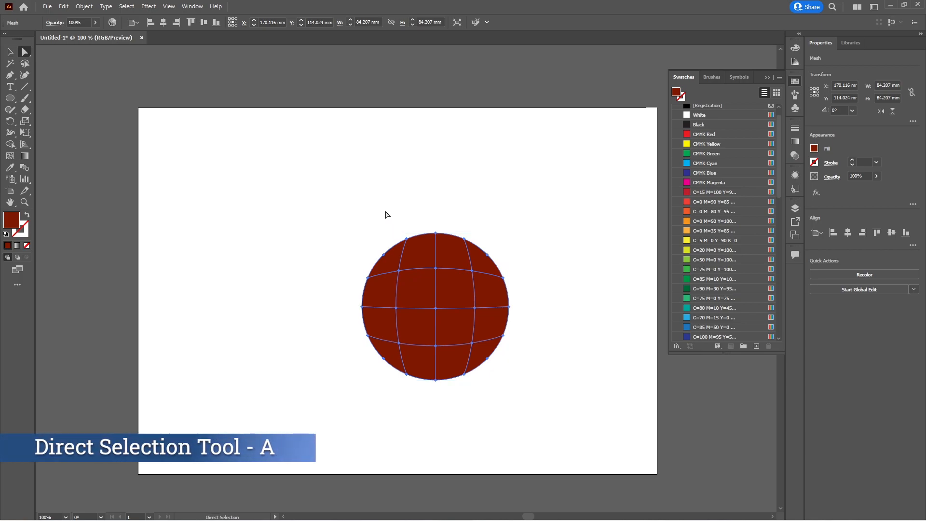
left_click(398, 273)
scroll(400, 271, "up", 3)
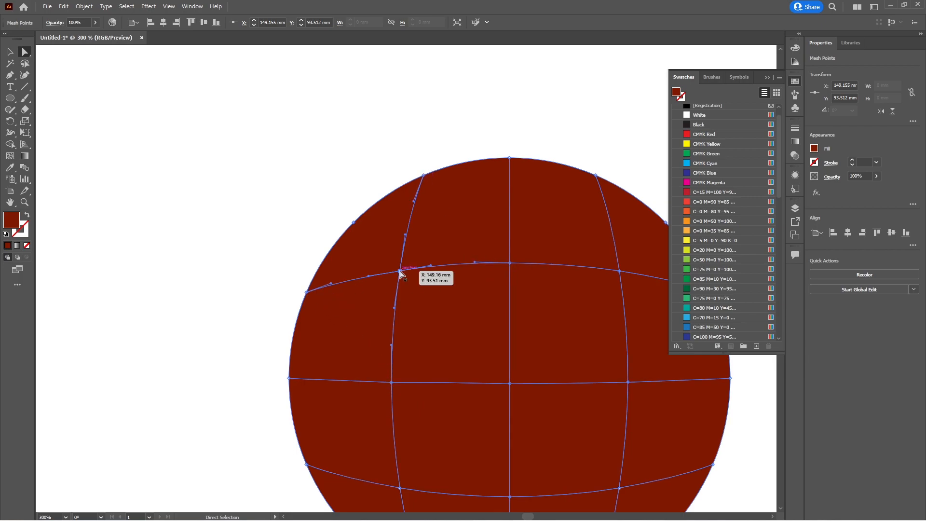
double_click(712, 240)
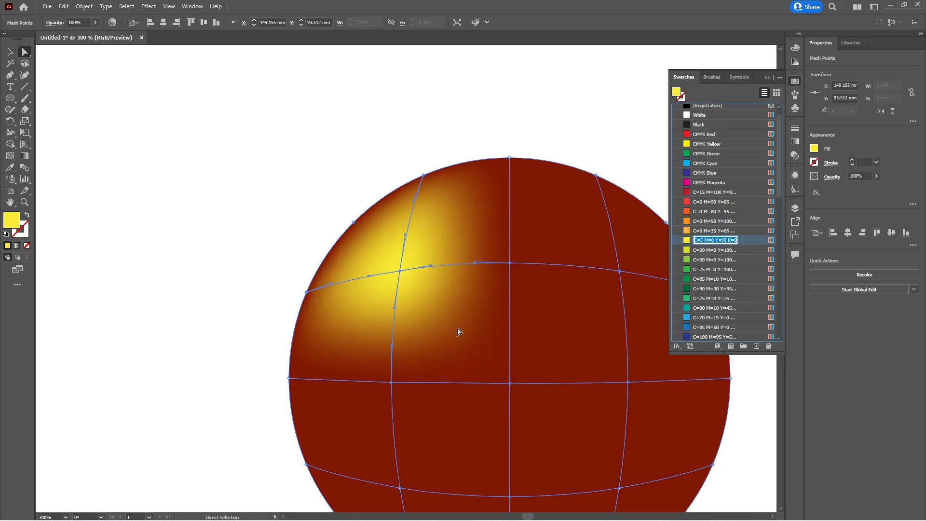
Lengthen the yellow mesh point's right direction handle towards the upper centre mesh point.
left_click(434, 279)
left_click_drag(434, 267, 476, 265)
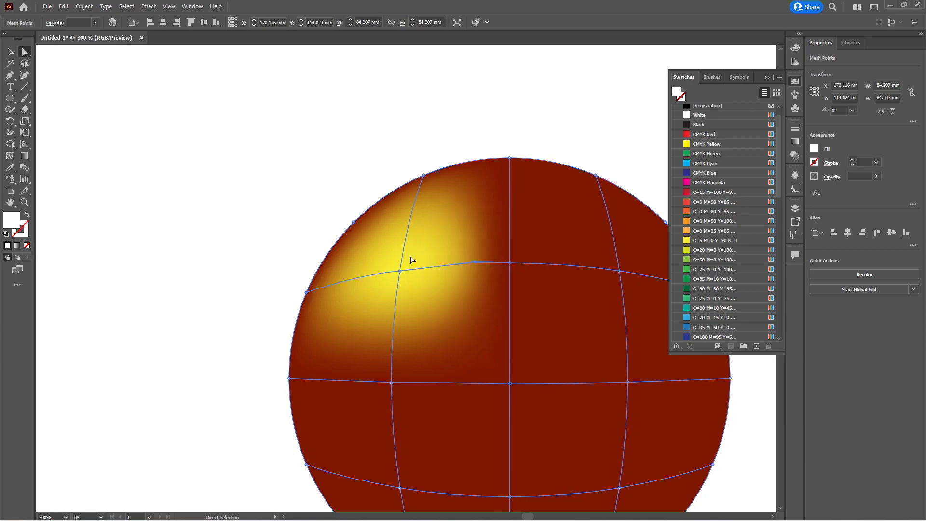
Pull the left direction handle of the upper centre mesh point towards the yellow point and back out again.
left_click(489, 263)
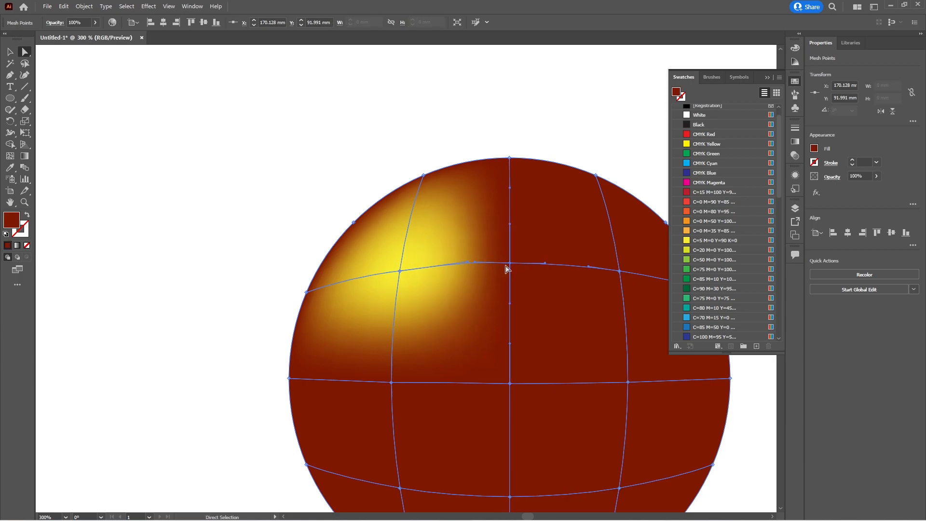
left_click_drag(467, 263, 410, 260)
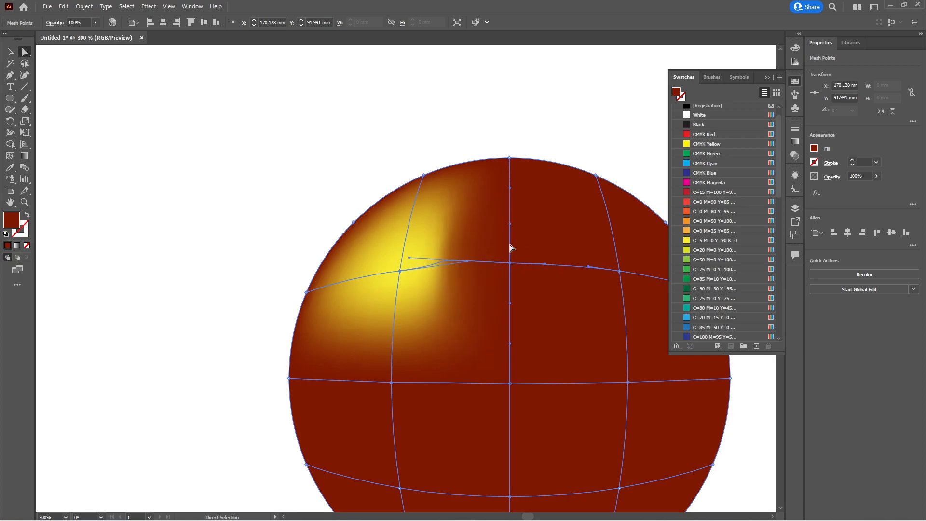
left_click_drag(467, 276, 437, 240)
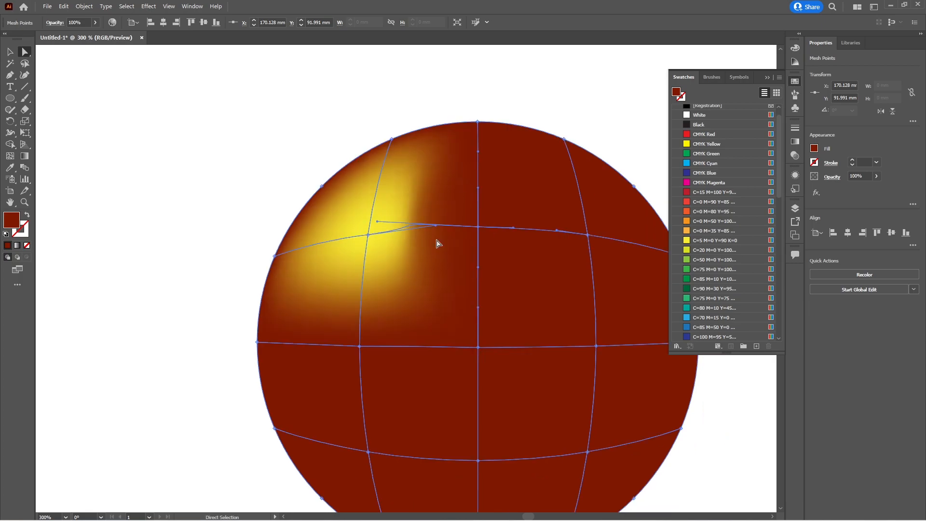
left_click_drag(378, 221, 442, 226)
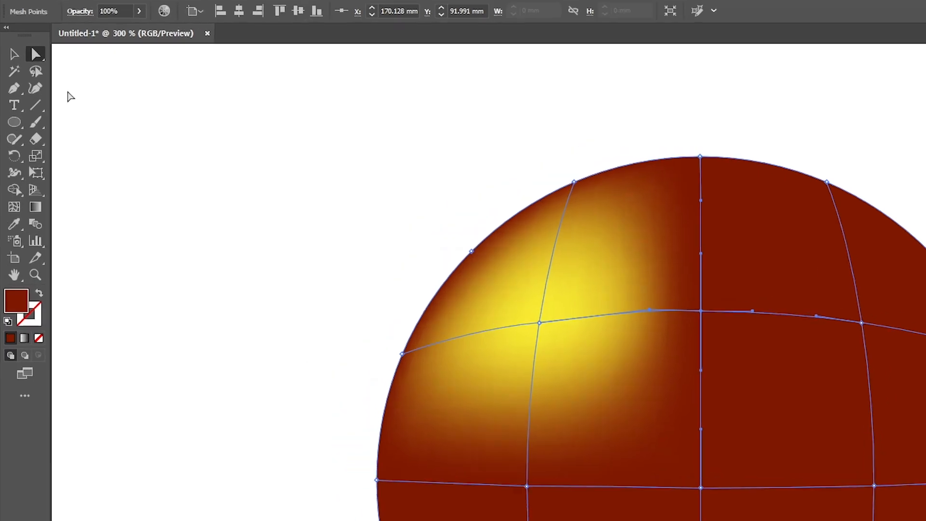
Lasso-select the mesh points along the circle's upper outer edge and color them with the Black swatch.
left_click(24, 63)
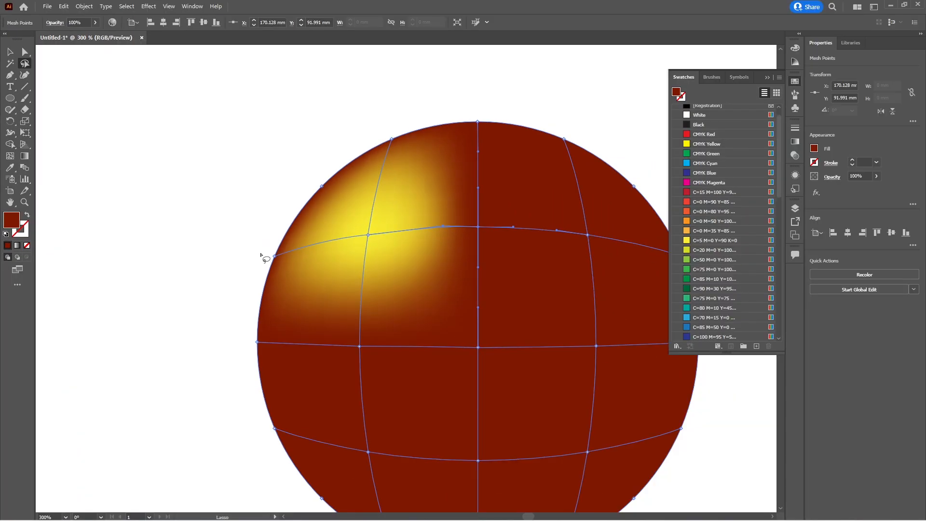
mouse_move(261, 253)
left_mouse_down()
mouse_move(292, 197)
mouse_move(329, 163)
mouse_move(416, 113)
mouse_move(497, 108)
mouse_move(574, 129)
mouse_move(581, 146)
mouse_move(572, 152)
mouse_move(491, 143)
mouse_move(417, 151)
mouse_move(357, 177)
mouse_move(308, 215)
mouse_move(261, 253)
left_mouse_up()
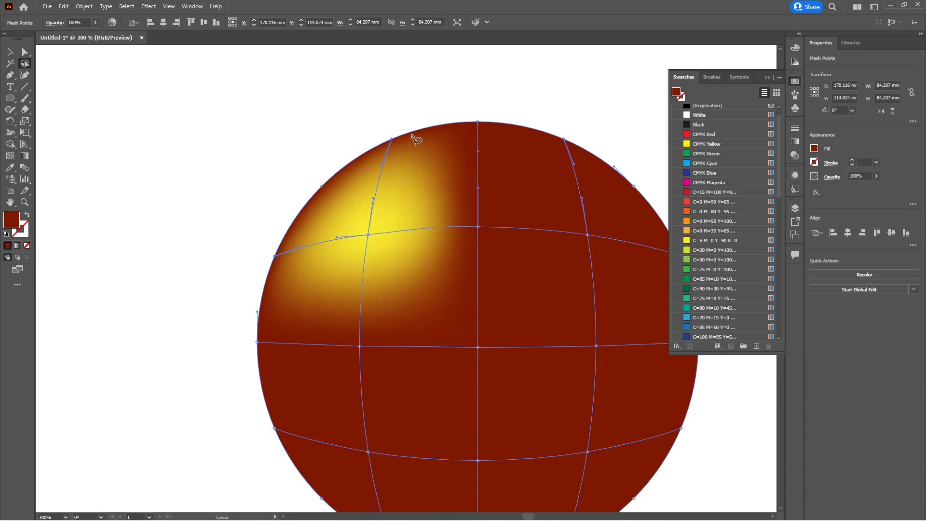
left_click(710, 127)
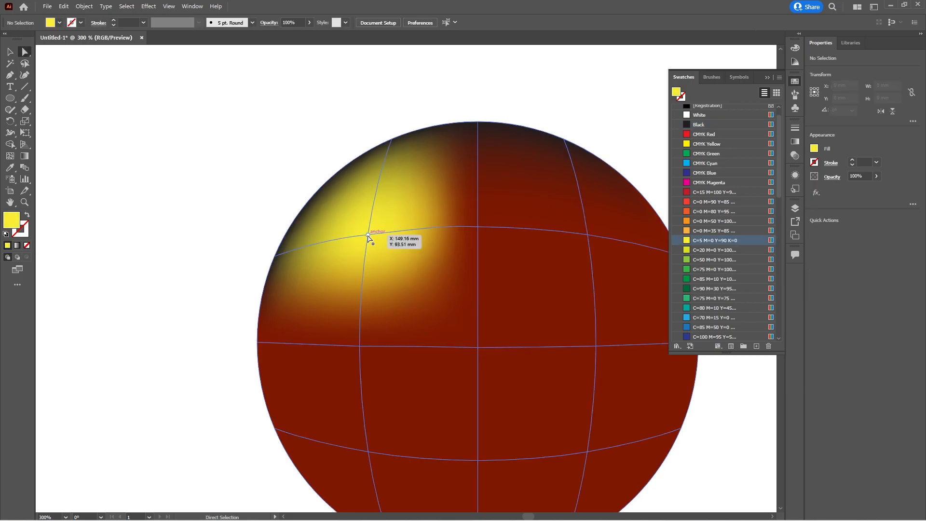
Move the yellow mesh point down and inward to about X 153.6 mm, Y 98.2 mm and deselect the mesh.
left_click(369, 236)
left_click_drag(370, 237, 391, 260)
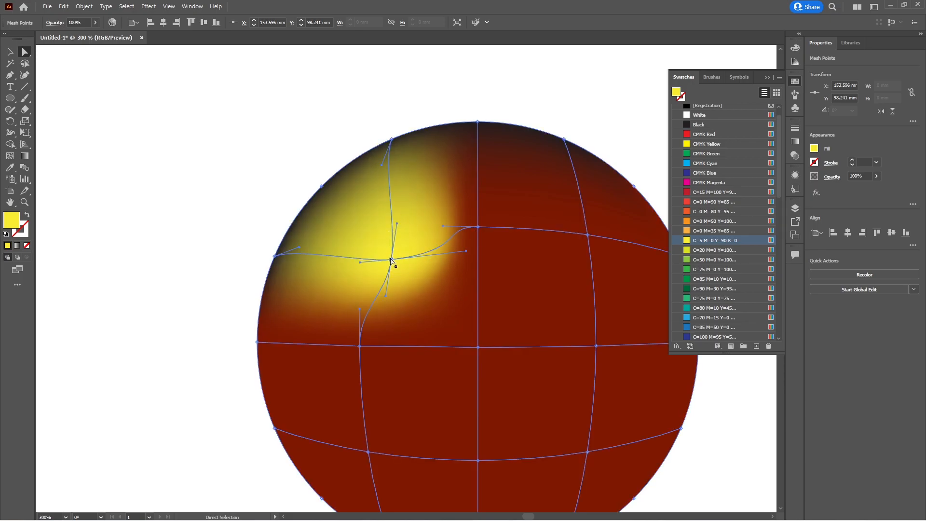
scroll(434, 306, "down", 2)
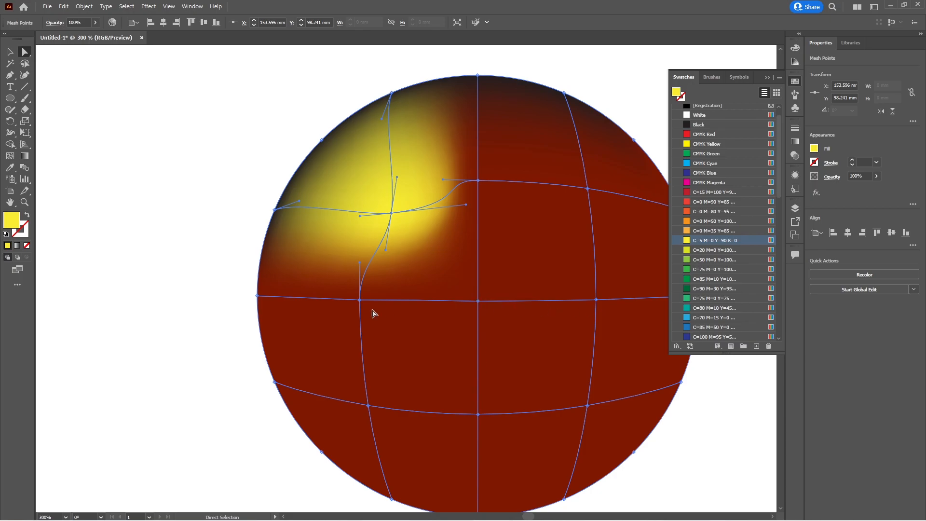
left_click(178, 339)
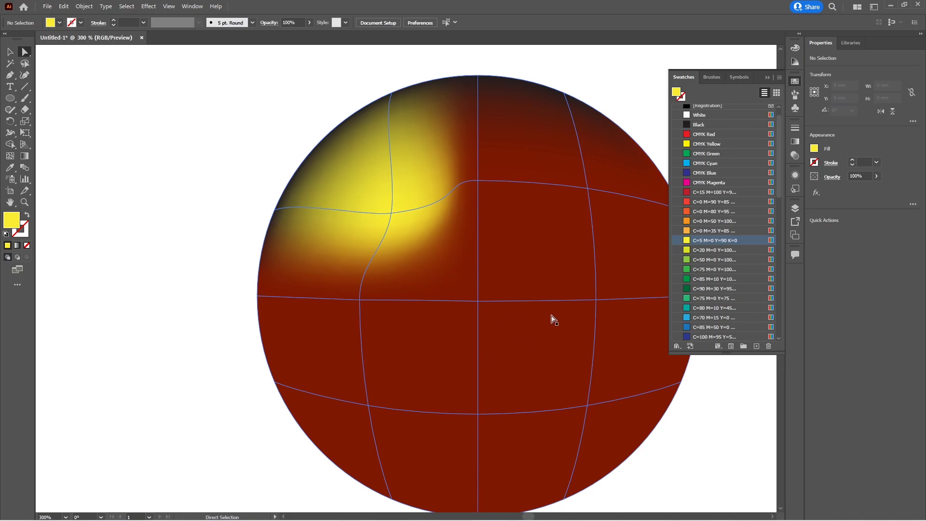
Fill the mesh patch just below and right of the circle's centre with the tan C=25 M=40 Y=65 swatch.
left_click(529, 357)
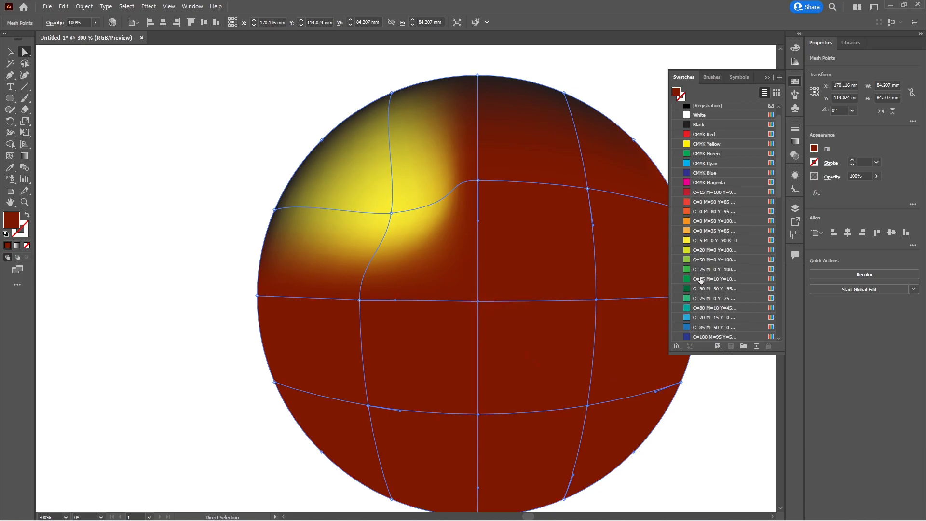
scroll(700, 289, "down", 5)
left_click(699, 299)
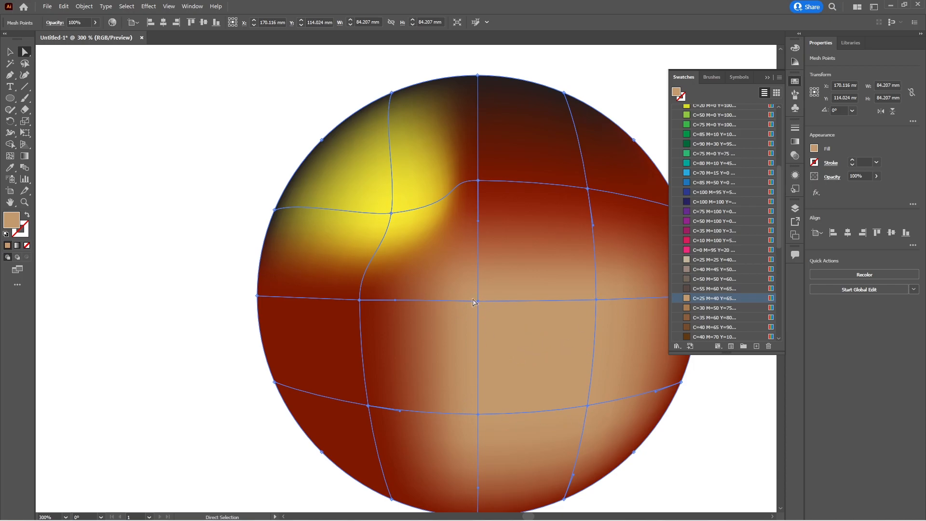
Lengthen the yellow mesh point's upper direction handle slightly.
left_click(392, 213)
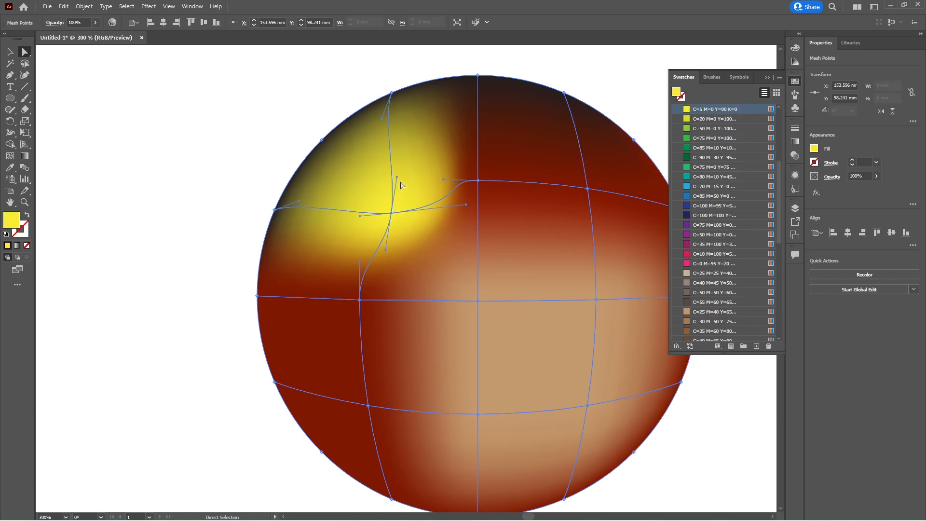
left_click_drag(397, 177, 398, 172)
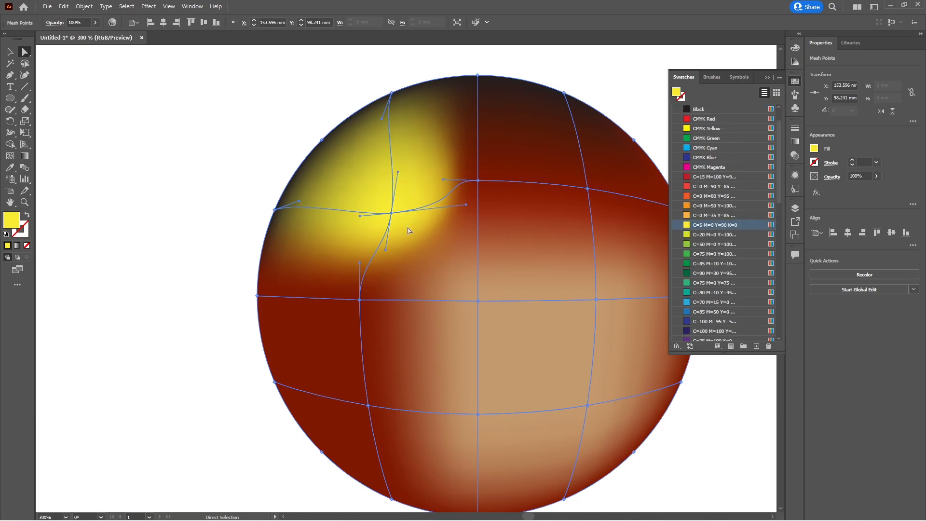
left_click(362, 304)
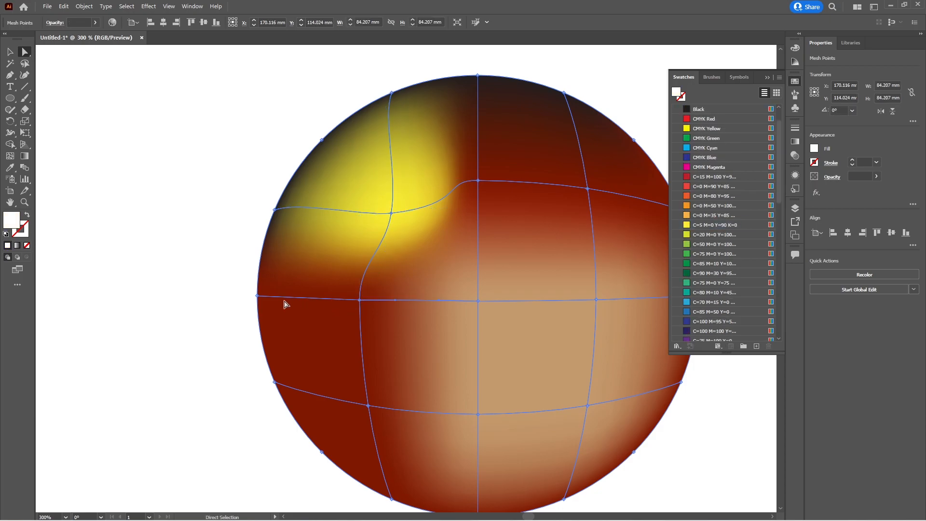
left_click(360, 301)
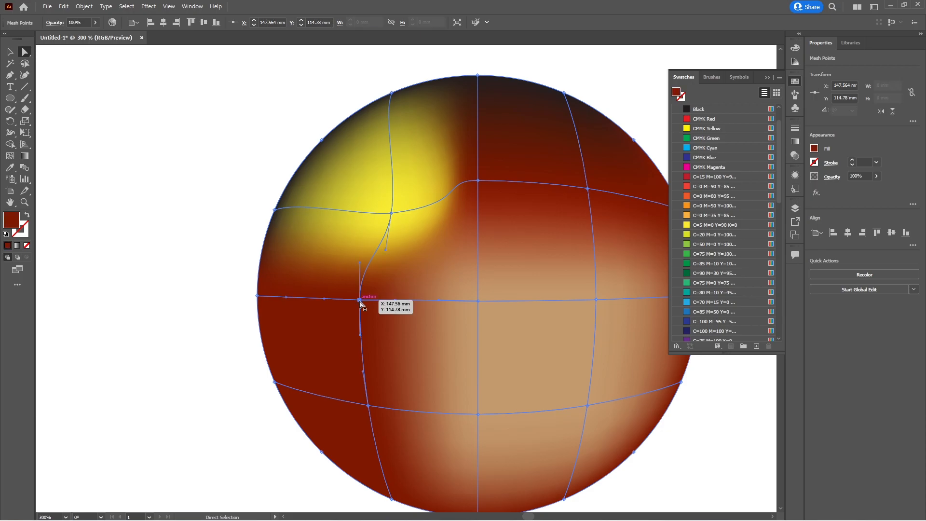
left_click(275, 210)
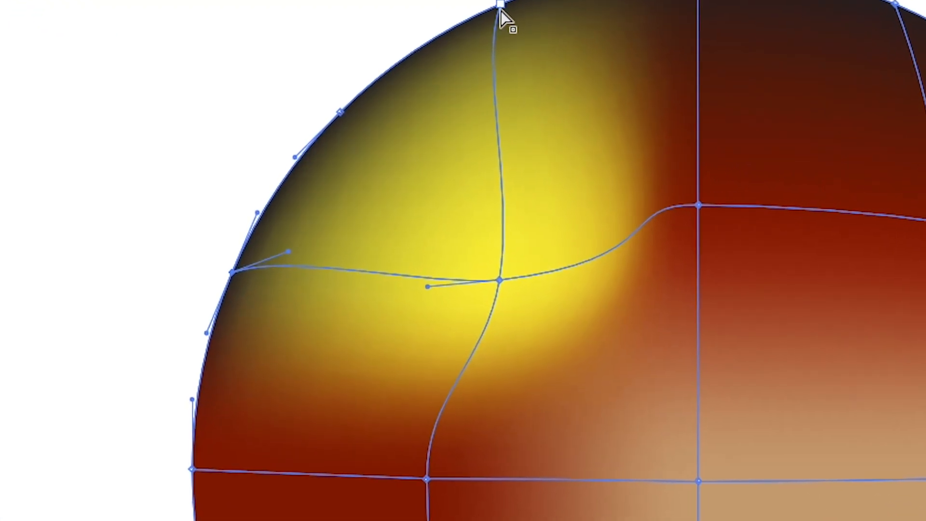
left_click(499, 5)
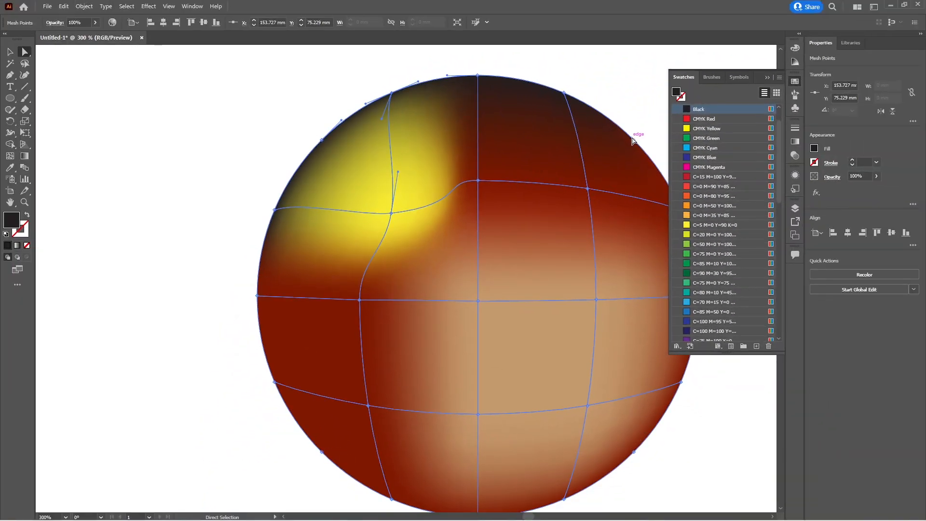
Color the upper-left outer edge mesh point with the red C=0 M=90 Y=85 swatch and pull its upper direction handle outward.
left_click(322, 140)
left_click(711, 187)
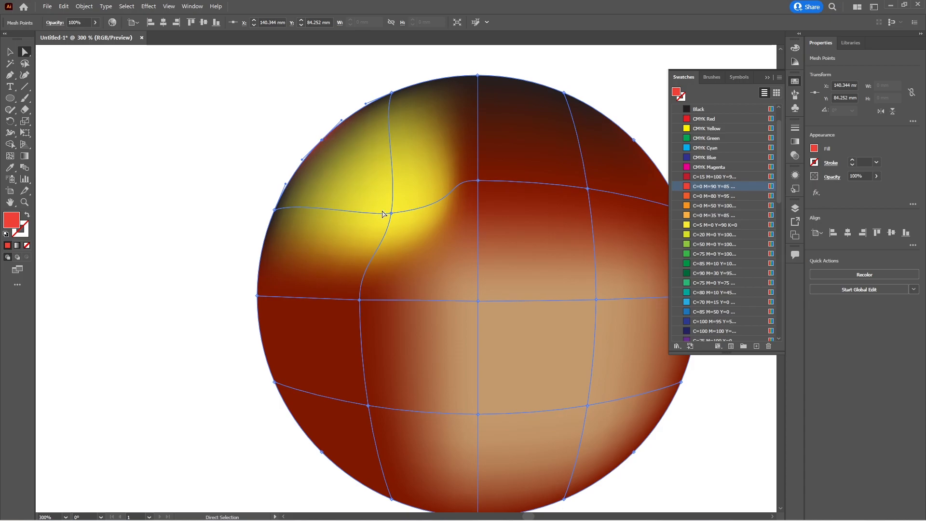
left_click_drag(341, 119, 318, 105)
key("v")
key("ctrl+1")
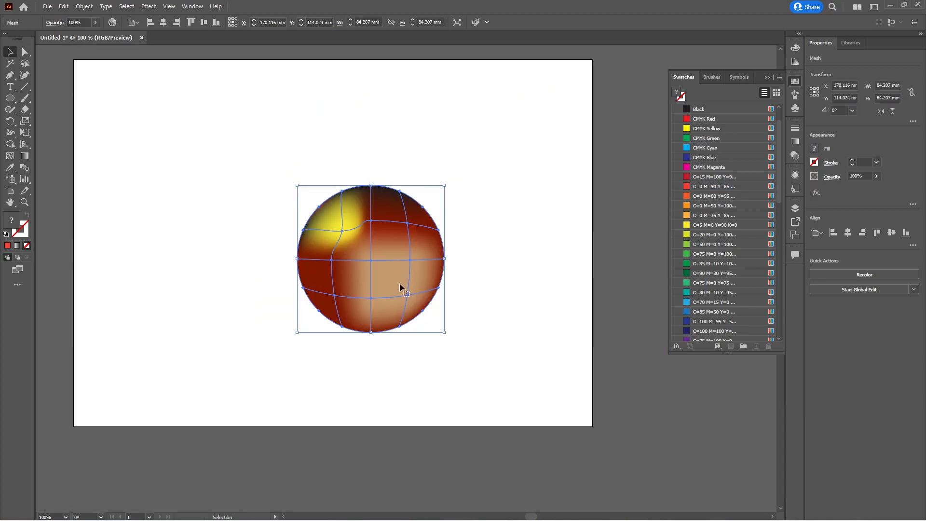
Move the colored mesh circle to the left part of the artboard and deselect it.
left_click_drag(387, 276, 220, 238)
left_click(326, 270)
scroll(308, 282, "up", 1)
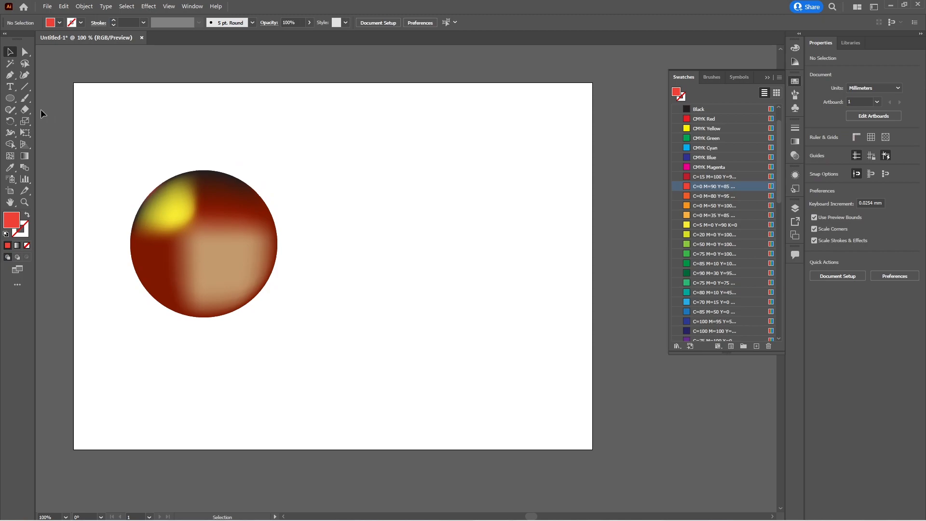
Draw a rectangle about 48.3 mm wide and 108.8 mm high to the right of the circle and fill it with the Black swatch.
left_click_drag(10, 103, 50, 101)
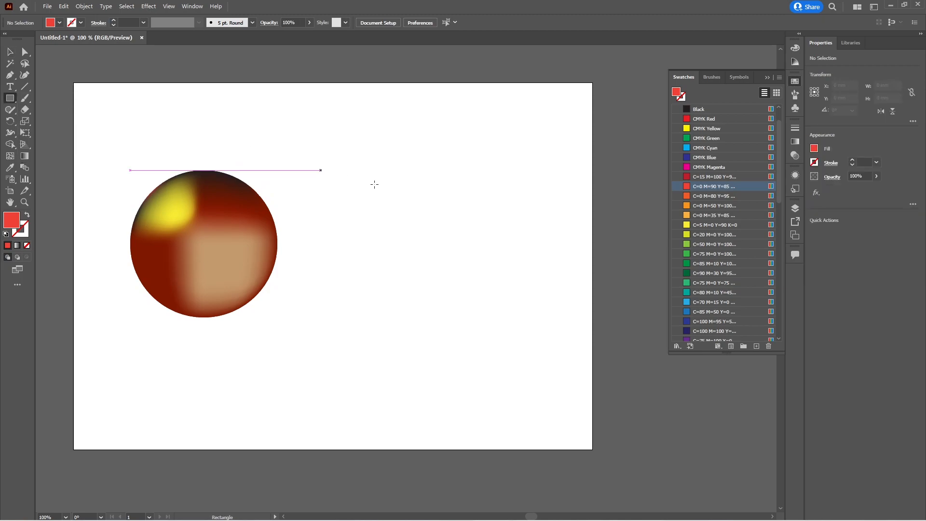
left_click_drag(405, 167, 490, 357)
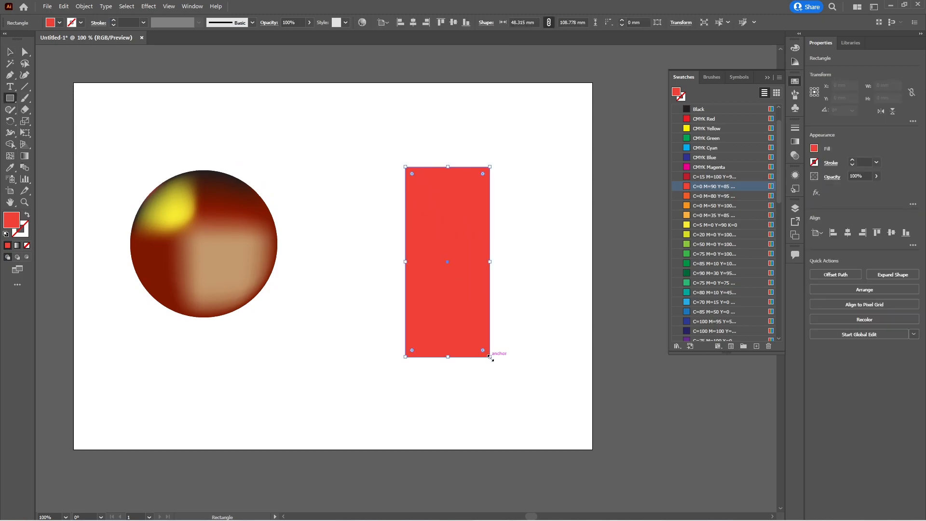
left_click(718, 110)
key("v")
key("ctrl+F9")
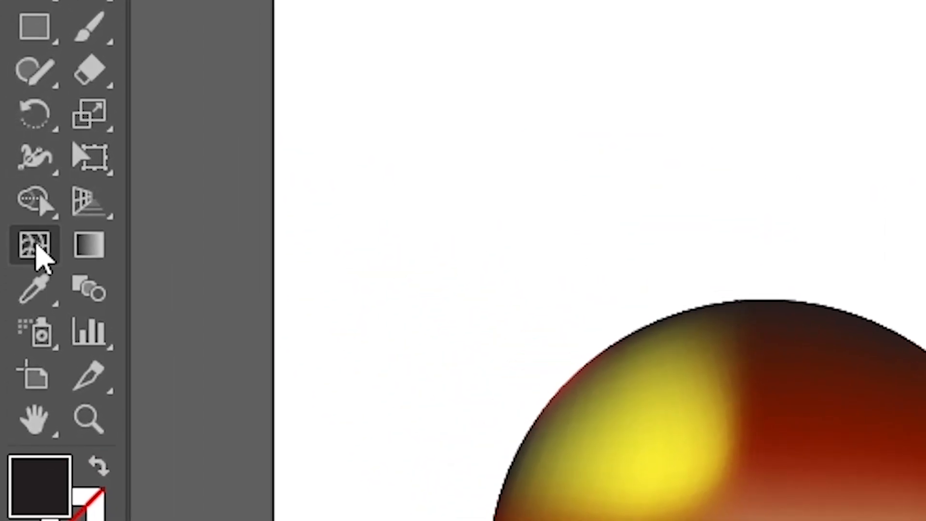
Add mesh points to the black rectangle at its centre, upper right, left of centre, upper middle and right edge just above mid-height.
left_click(35, 246)
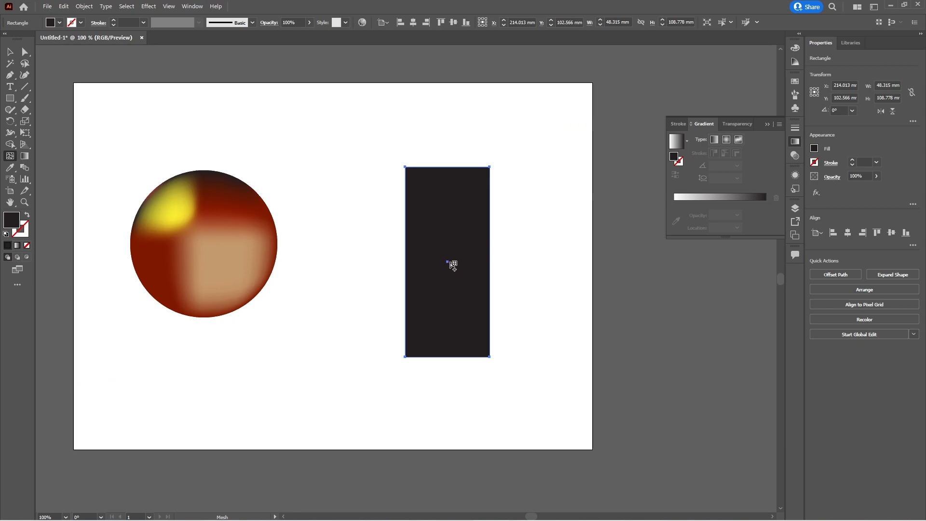
left_click(448, 262)
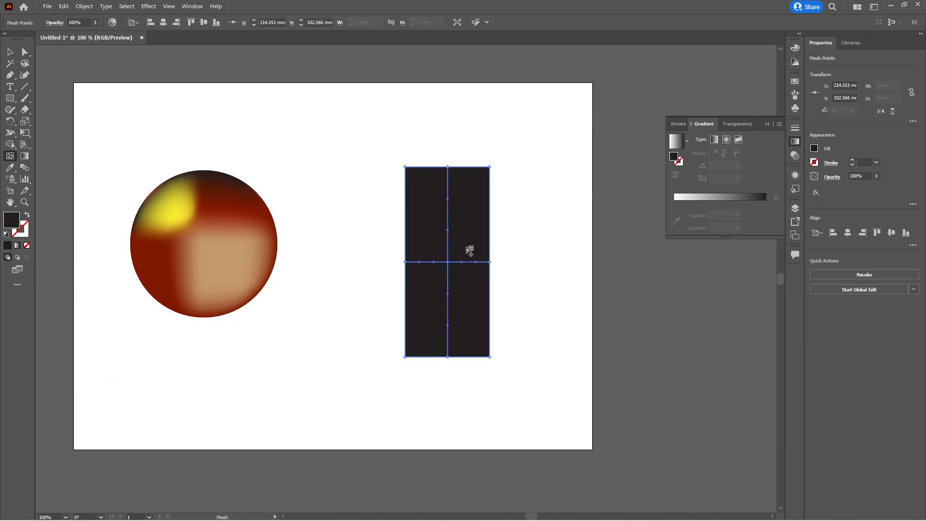
left_click(463, 218)
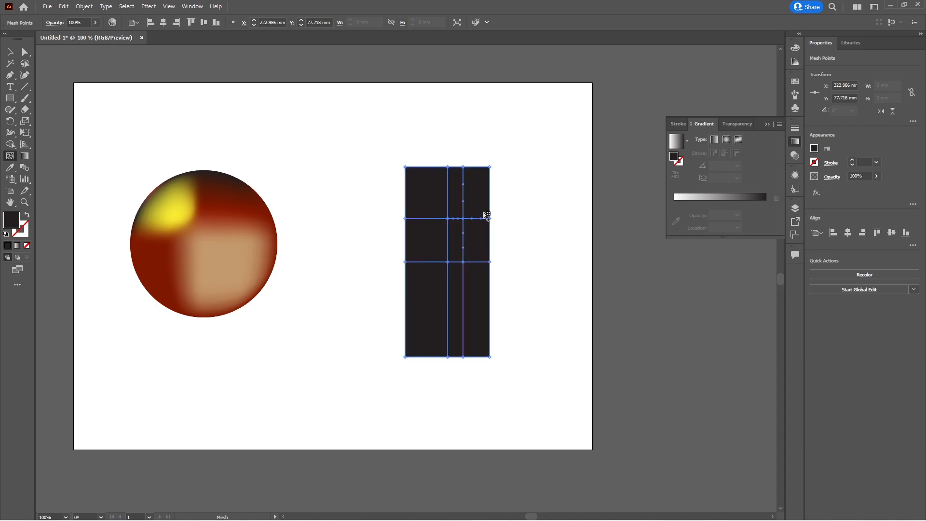
left_click(425, 262)
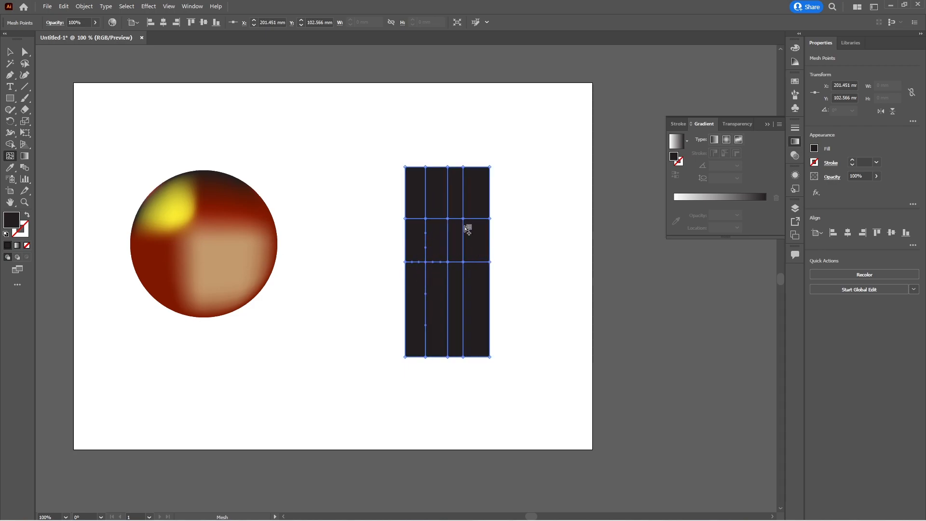
left_click(448, 204)
left_click(490, 245)
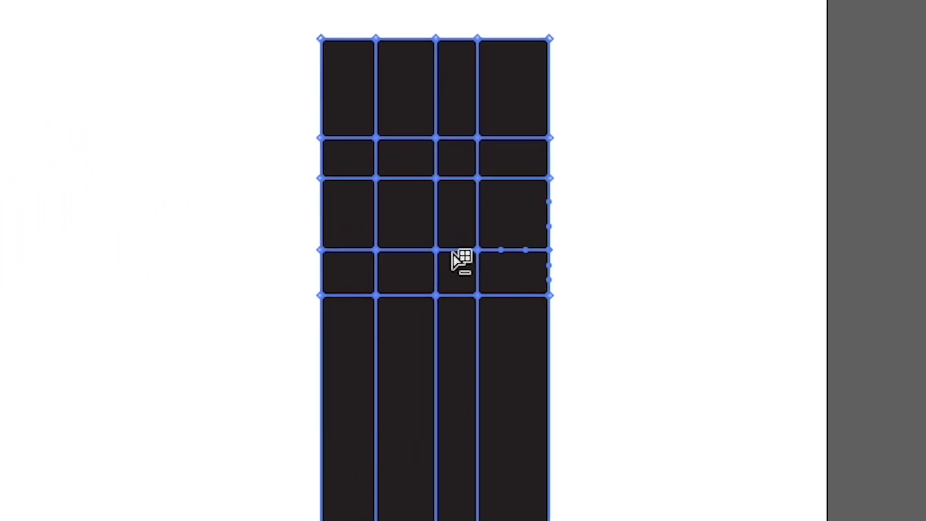
Remove the horizontal mesh line just above the rectangle's centre and the two mesh lines crossing at its centre.
left_click(453, 250, "alt")
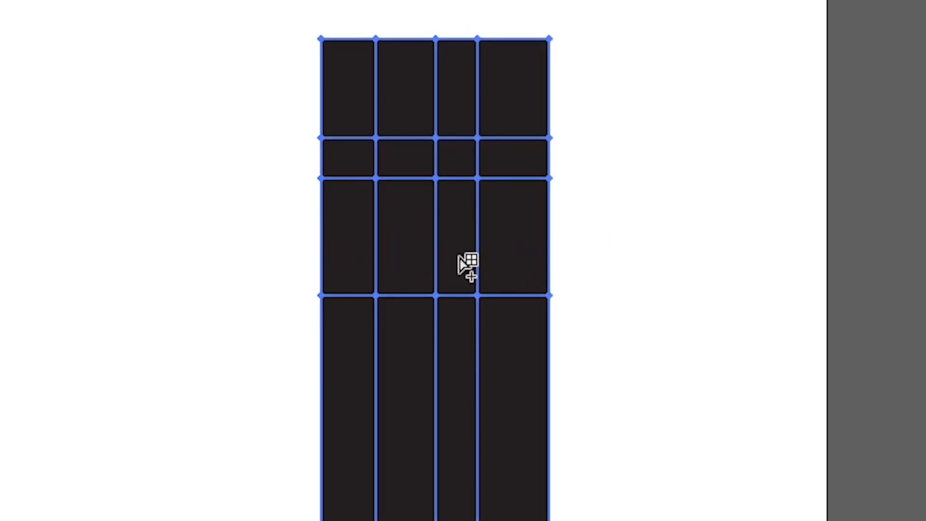
left_click(435, 255, "alt")
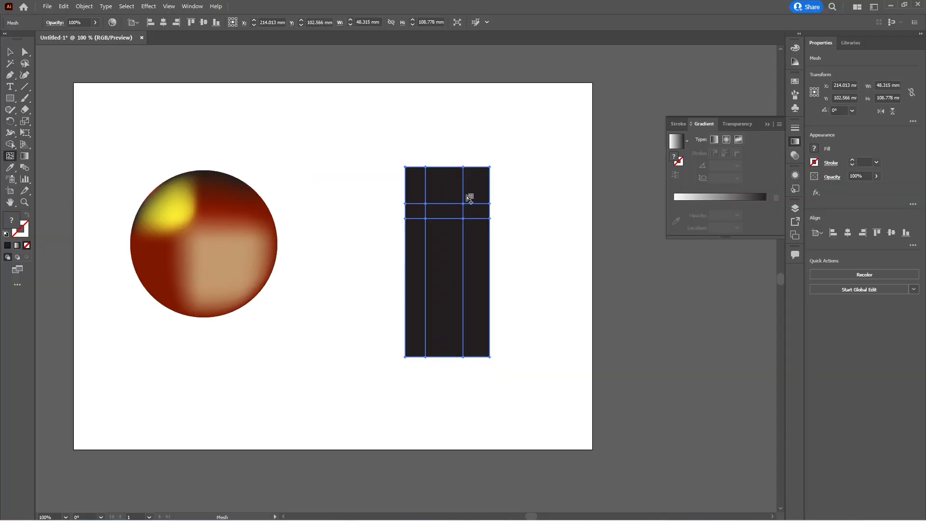
Color the rectangle's upper inner row of mesh points with the orange C=0 M=80 Y=95 swatch.
key("a")
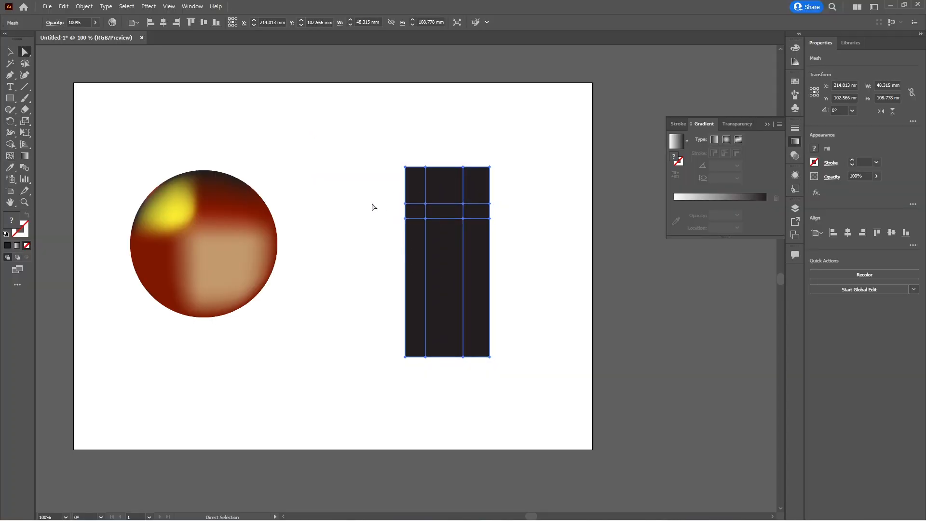
left_click_drag(389, 195, 500, 207)
left_click(795, 81)
left_click(714, 196)
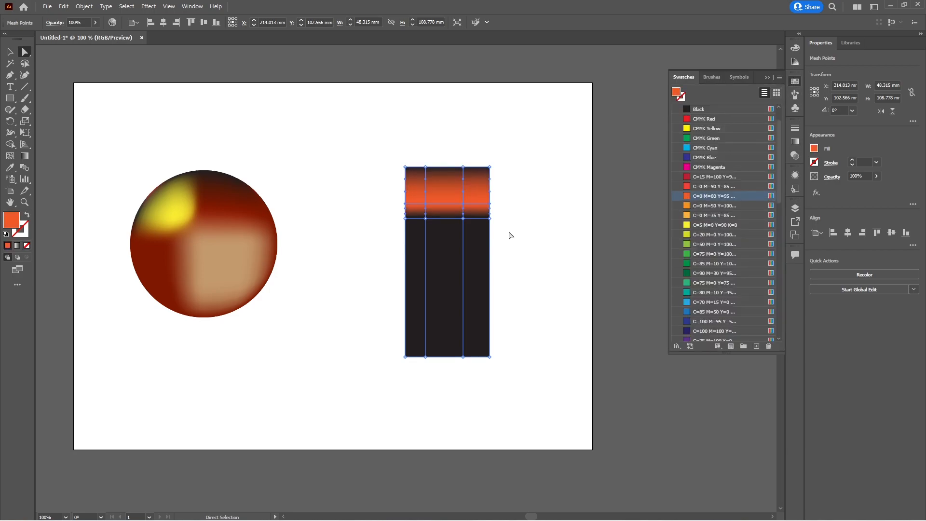
Color the row of mesh points just below the orange row with the yellow-green C=20 M=0 Y=100 swatch.
left_click_drag(423, 227, 507, 230)
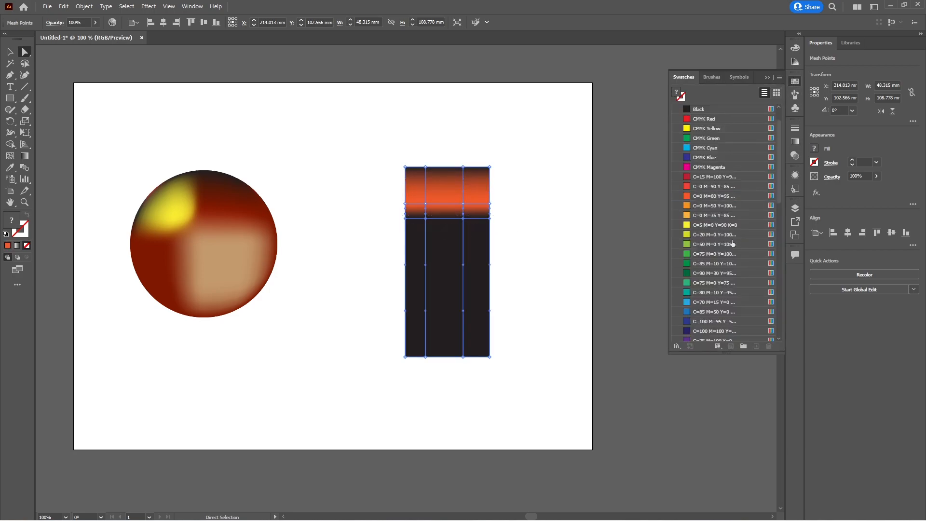
left_click(726, 235)
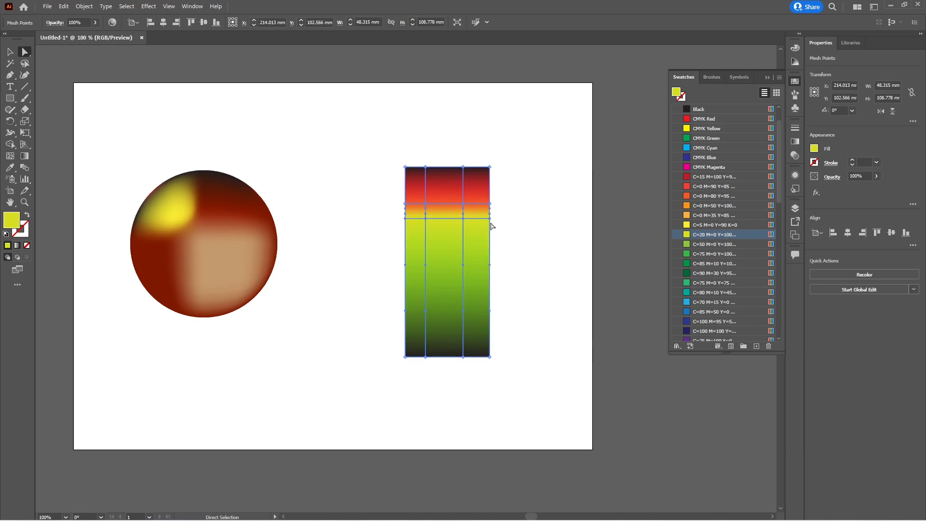
Move the yellow-green row of mesh points straight up, closer to the orange row, to tighten the color transition.
left_click(405, 219)
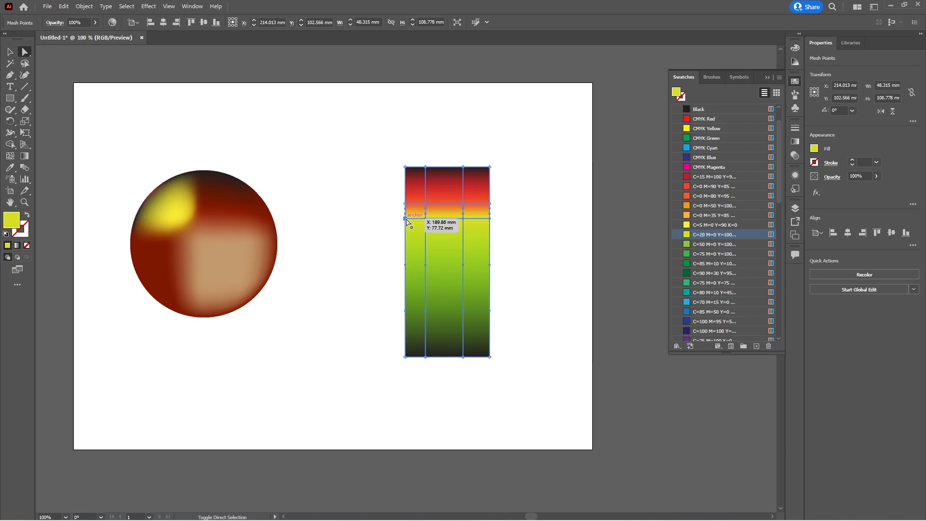
left_click_drag(406, 220, 403, 211)
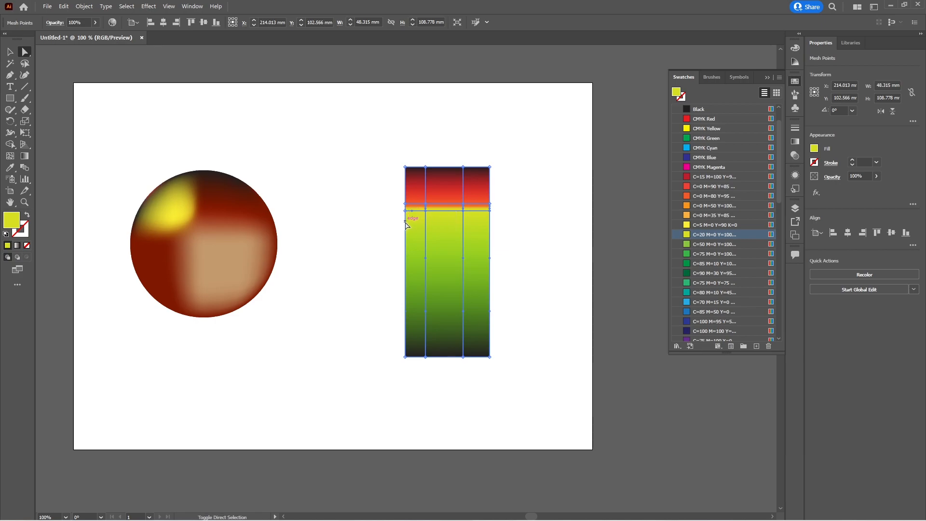
left_click_drag(408, 216, 407, 215)
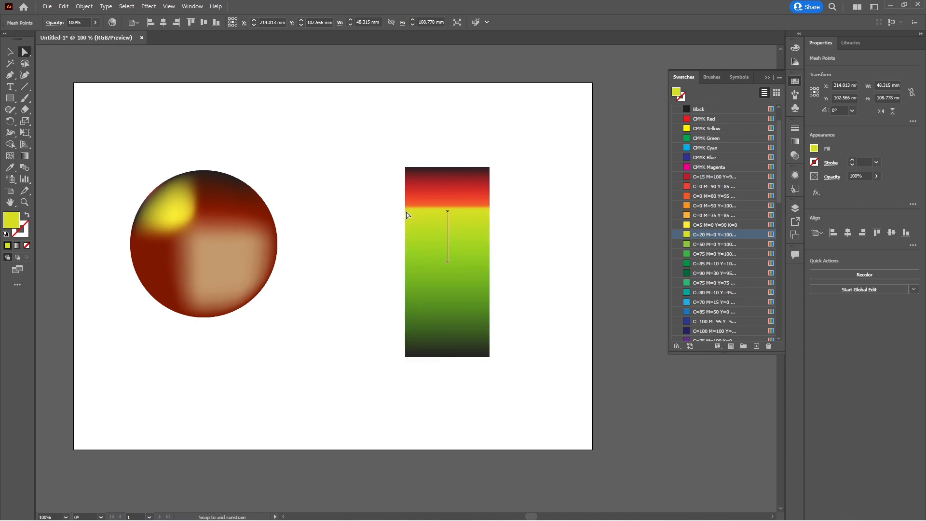
mouse_move(408, 216)
left_mouse_down()
mouse_move(406, 236)
mouse_move(407, 212)
left_mouse_up()
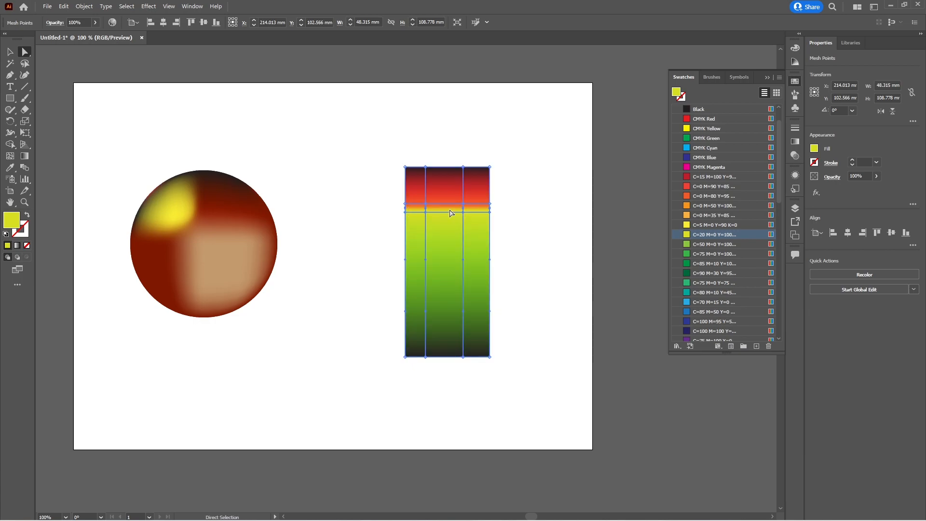
Delete the orange mesh point on the rectangle's right-hand vertical mesh line together with its mesh lines, and deselect the mesh.
left_click(464, 204)
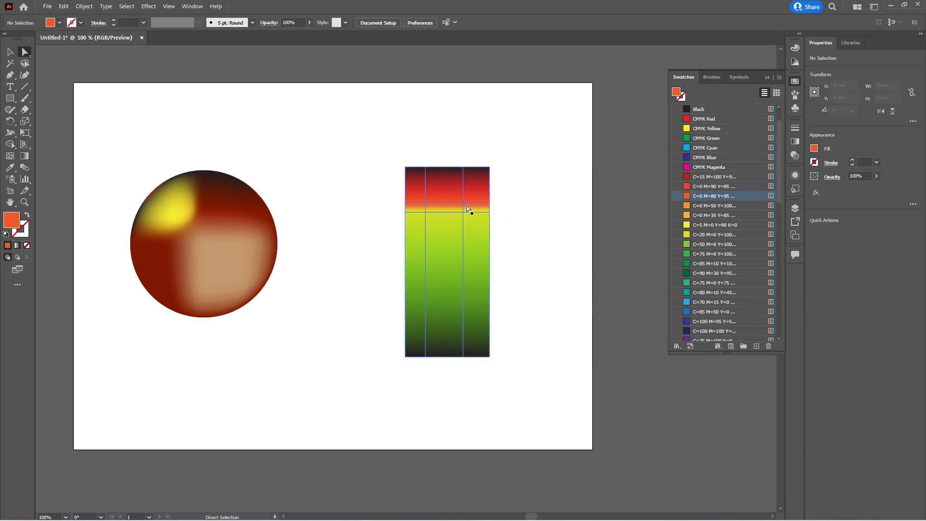
left_click(465, 204)
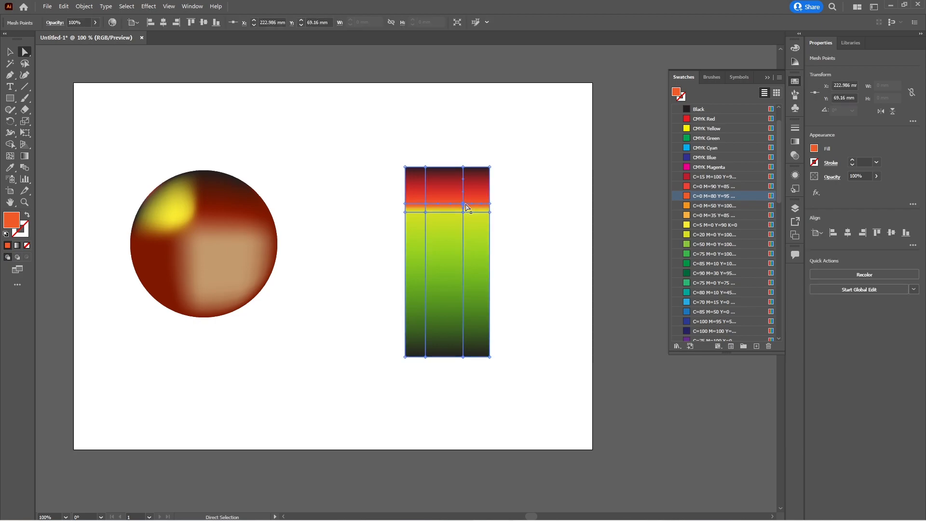
key("Delete")
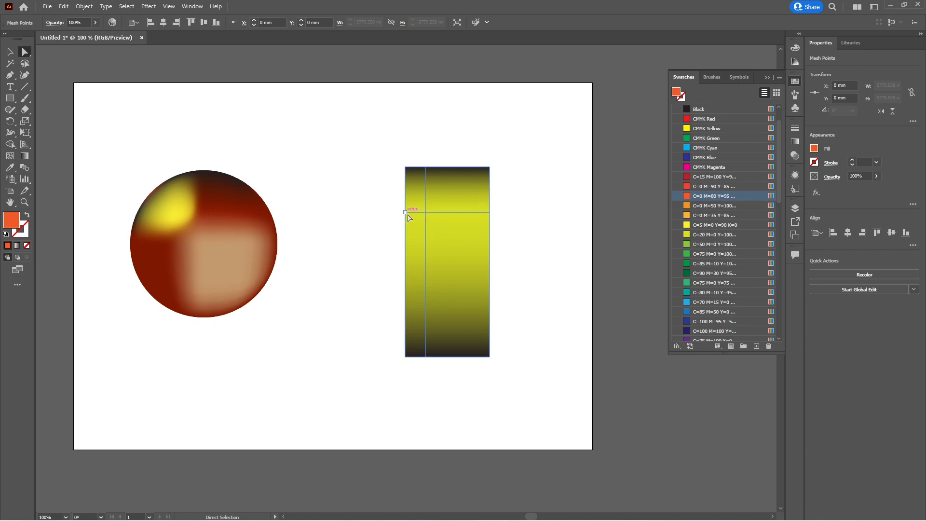
left_click(353, 212)
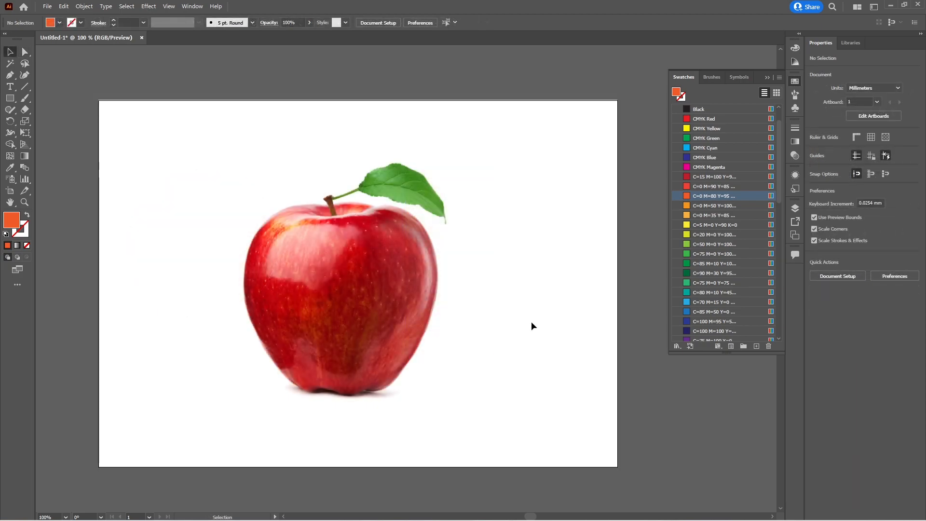
Lock the layer holding the apple image and create a new layer above it.
left_click(352, 311)
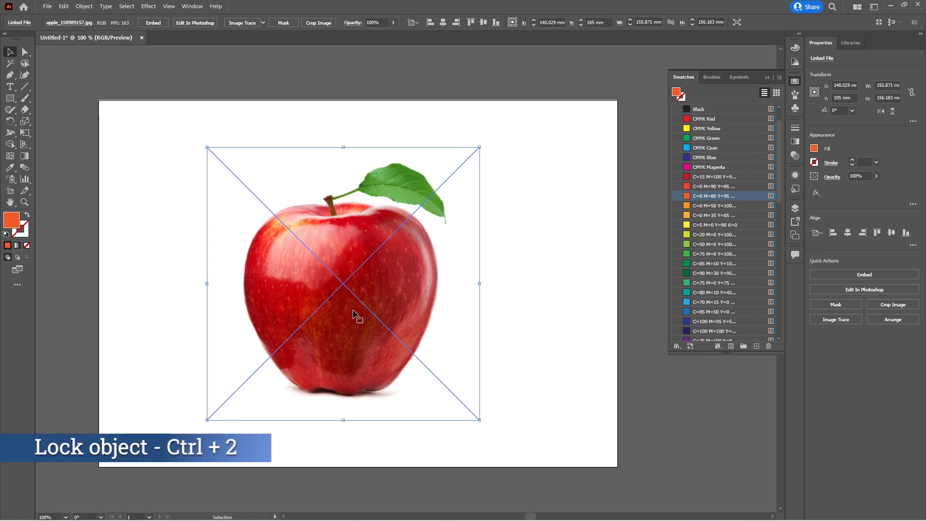
key("F7")
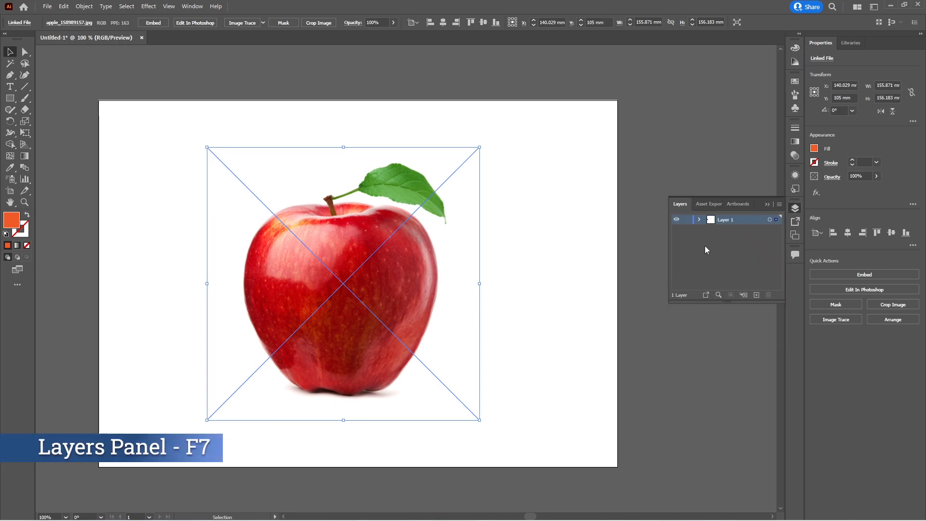
left_click(687, 221)
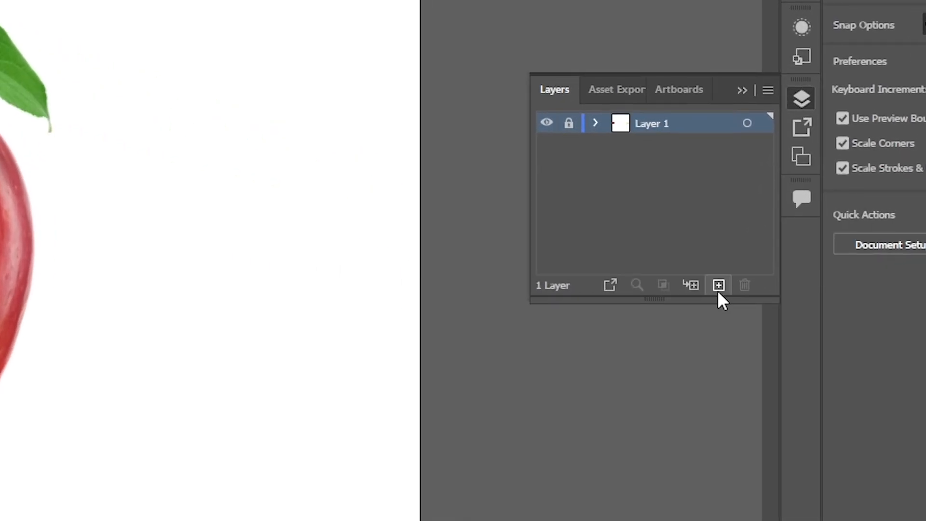
left_click(756, 295)
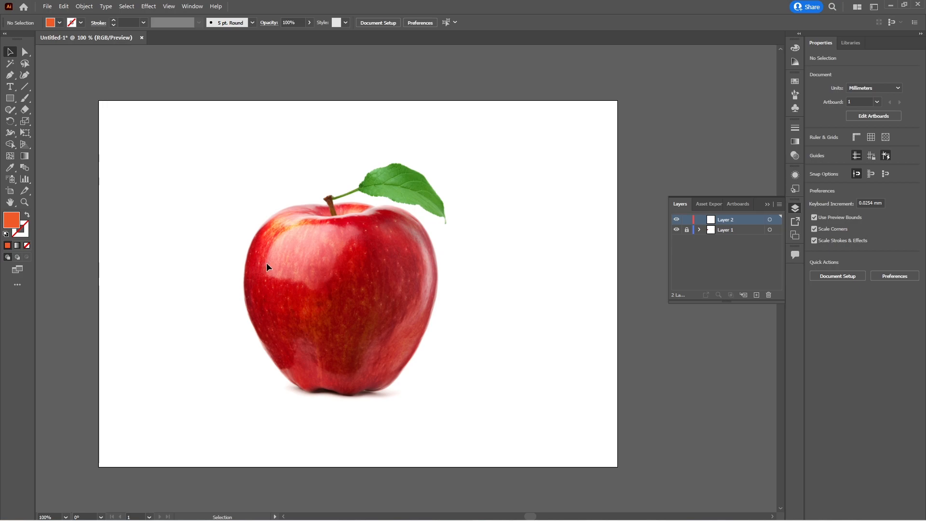
Trace the apple's outline with the Pen tool as a closed orange-filled shape on the new layer, leaving out the stem and leaf.
key("p")
left_click(243, 268)
left_click(265, 225)
left_click(314, 204)
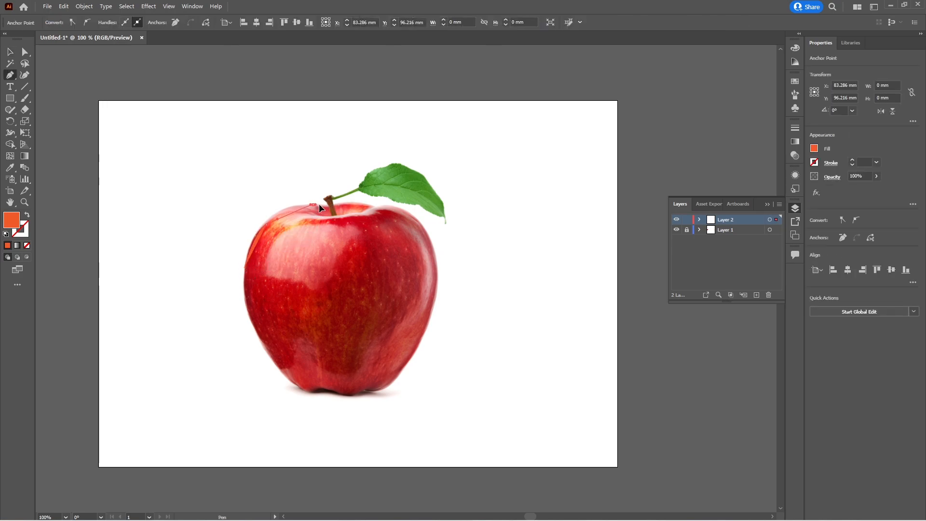
left_click(381, 205)
left_click(424, 232)
left_click(437, 273)
left_click_drag(433, 319, 411, 369)
left_click(408, 369)
left_click(369, 395)
left_click(318, 386)
left_click(282, 372)
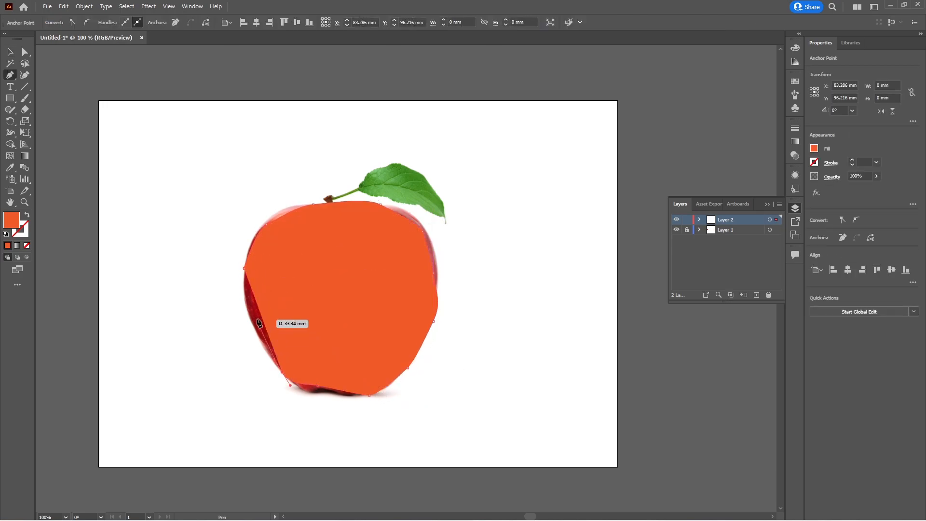
left_click(257, 320)
left_click(244, 269)
Add two mesh points to the orange apple shape, one near its centre and one slightly above and to the right.
key("u")
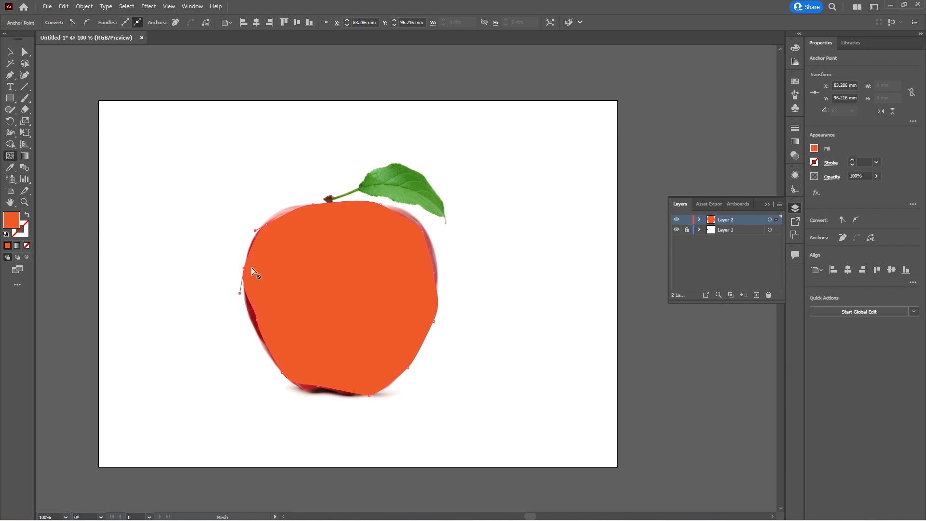
left_click(343, 291)
left_click(363, 263)
scroll(355, 290, "up", 2)
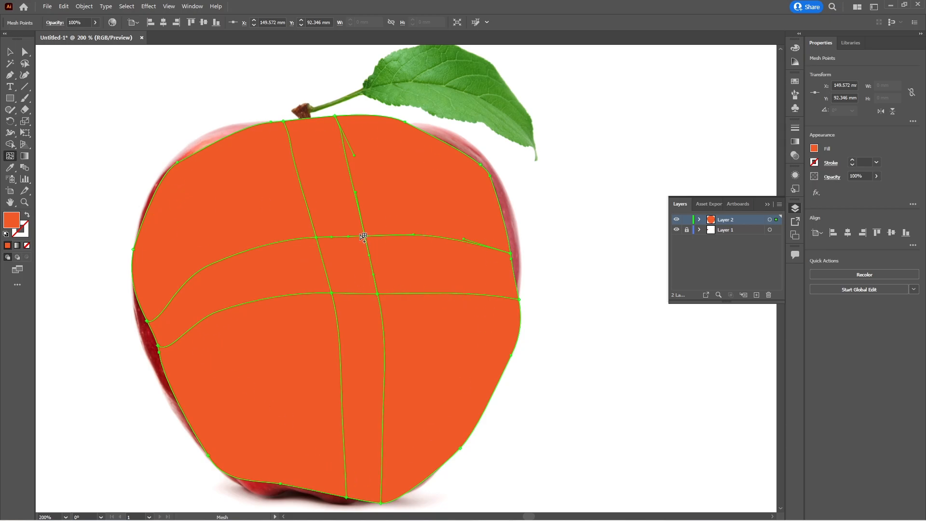
Select the orange apple mesh and delete it from the new layer.
left_click(10, 52)
left_click_drag(178, 226, 297, 348)
key("Delete")
scroll(362, 343, "down", 1)
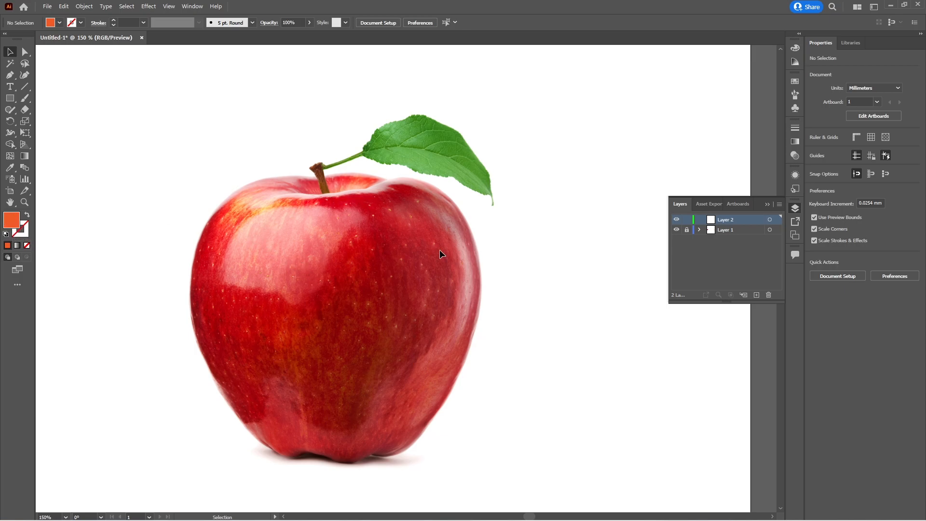
Set the fill color to bright green 61EF2B.
double_click(11, 221)
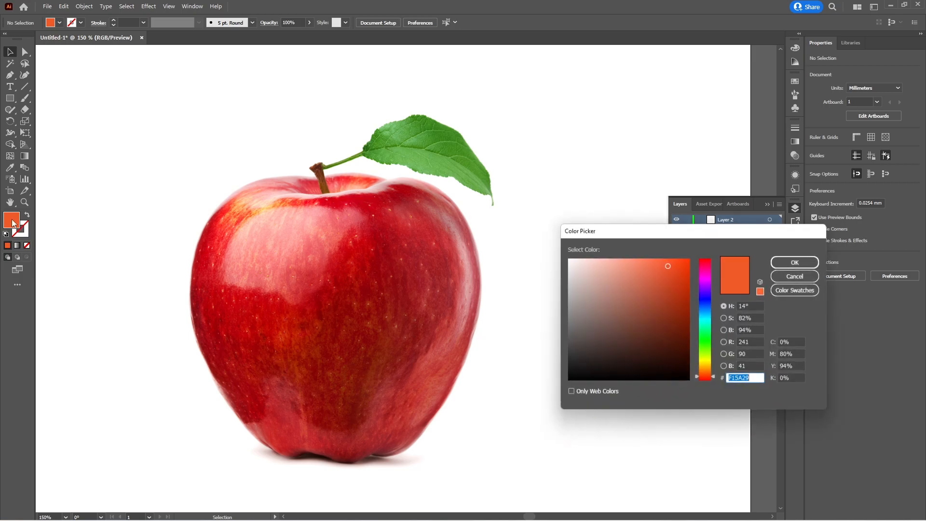
type("6de23a")
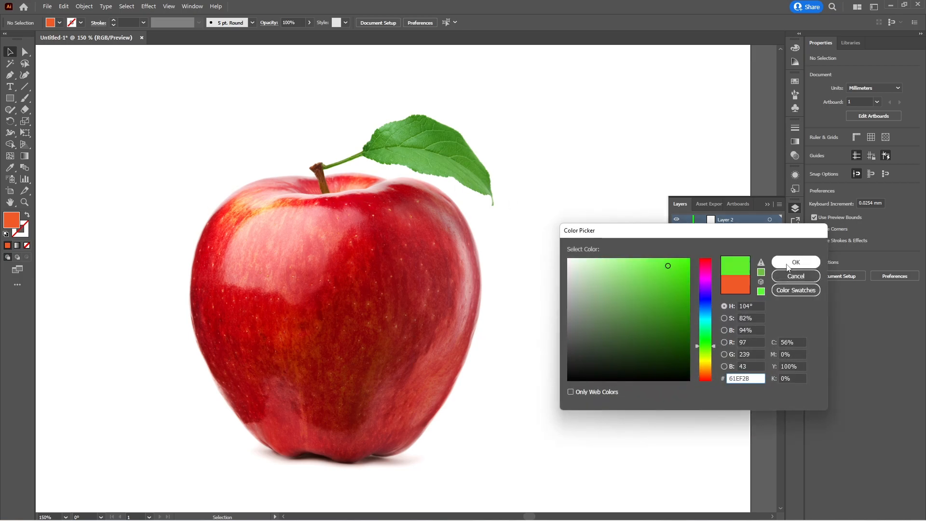
left_click(794, 262)
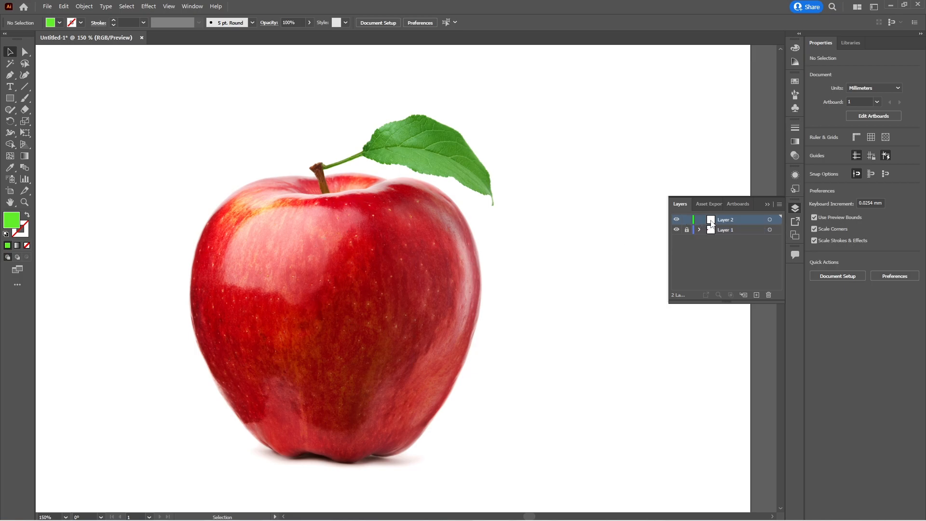
Change Layer 2's highlight color to yellow in its layer options.
double_click(730, 220)
double_click(754, 221)
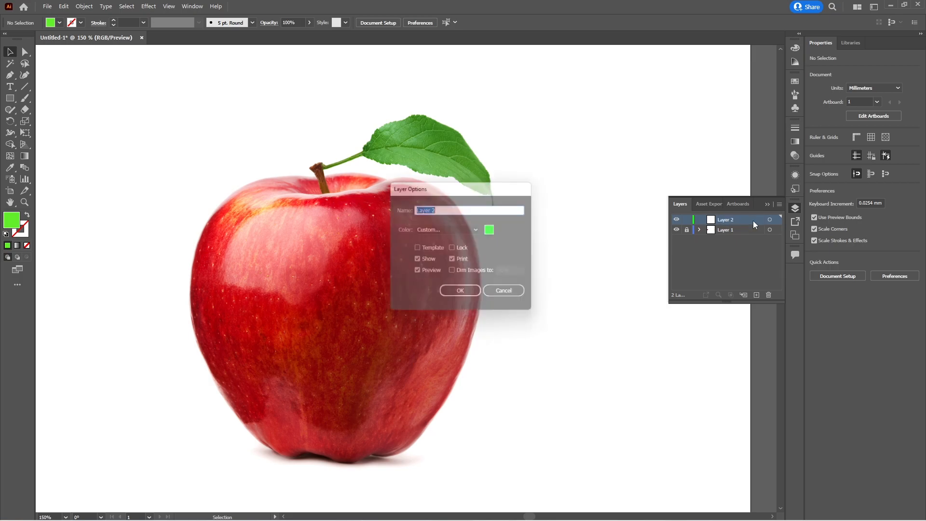
left_click(494, 230)
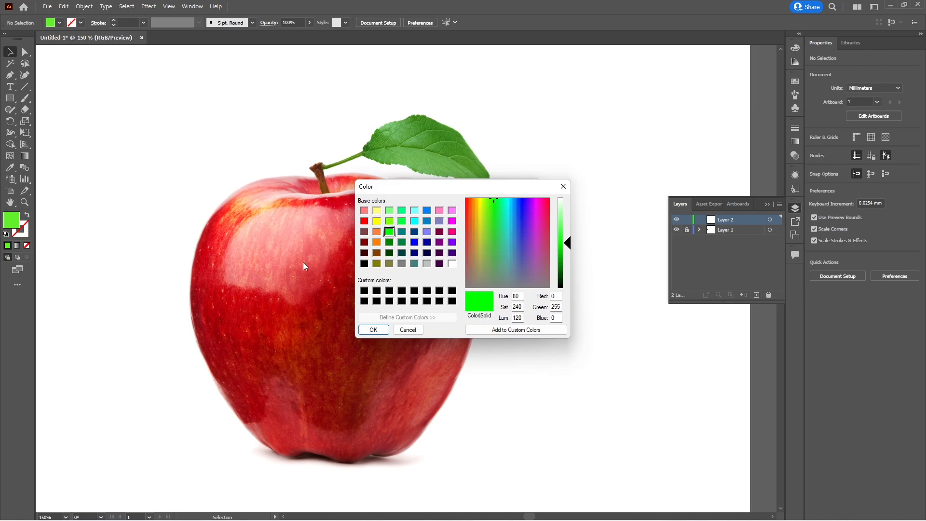
left_click(376, 221)
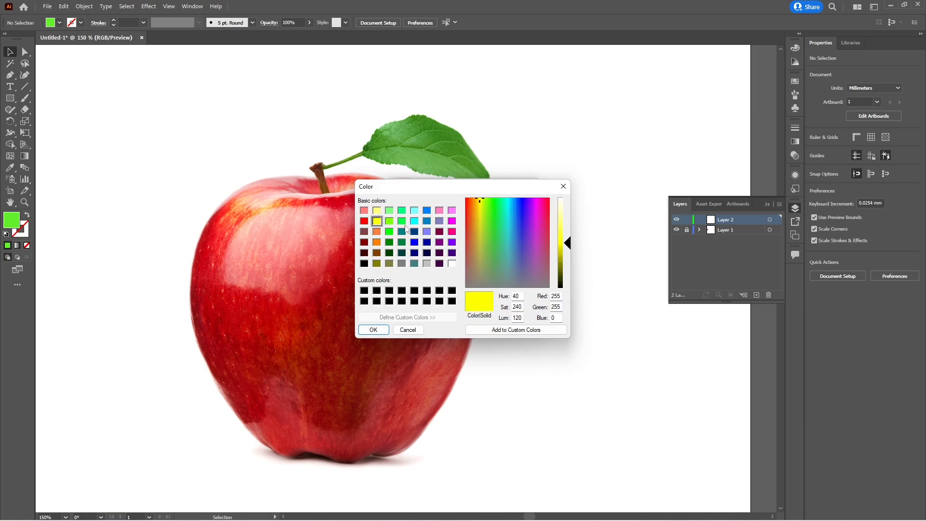
left_click(373, 330)
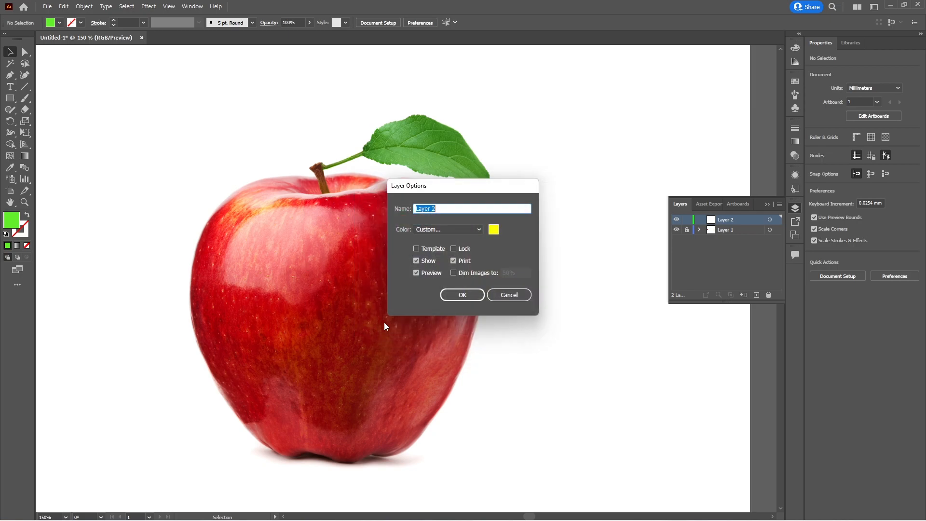
left_click(443, 296)
Draw a green square about 111 mm wide over the whole apple and add a mesh point at its centre.
key("m")
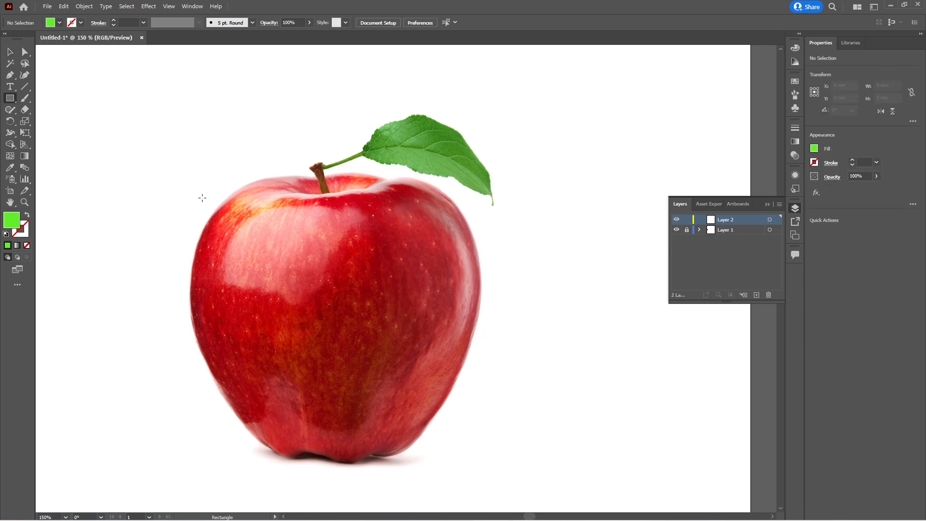
left_click_drag(196, 186, 481, 462)
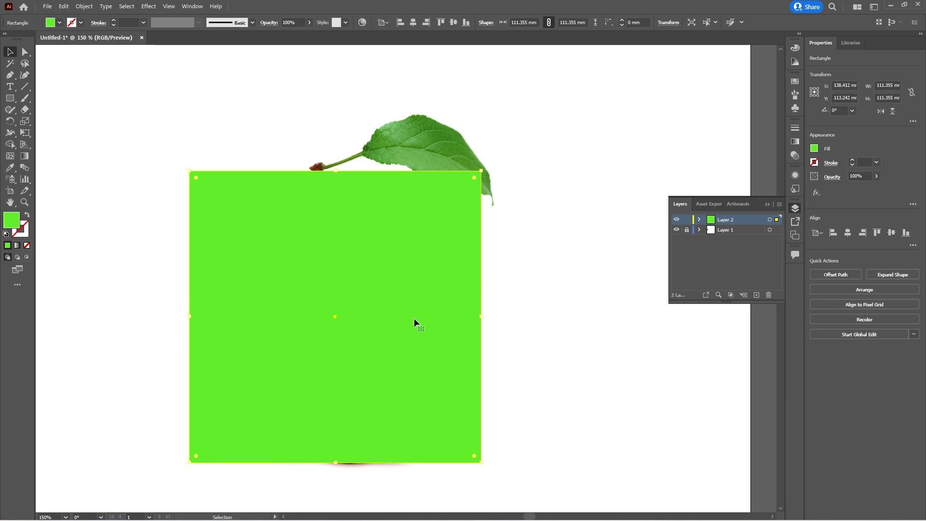
key("u")
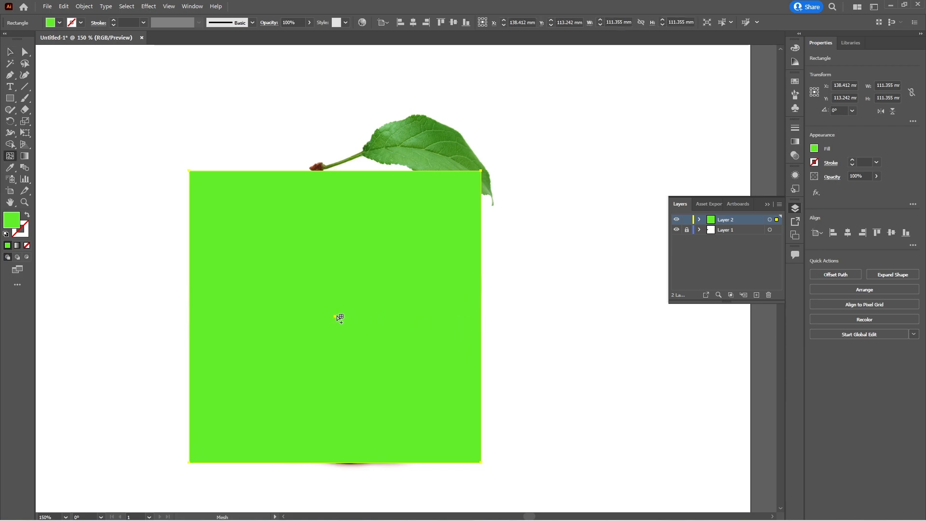
left_click(335, 317)
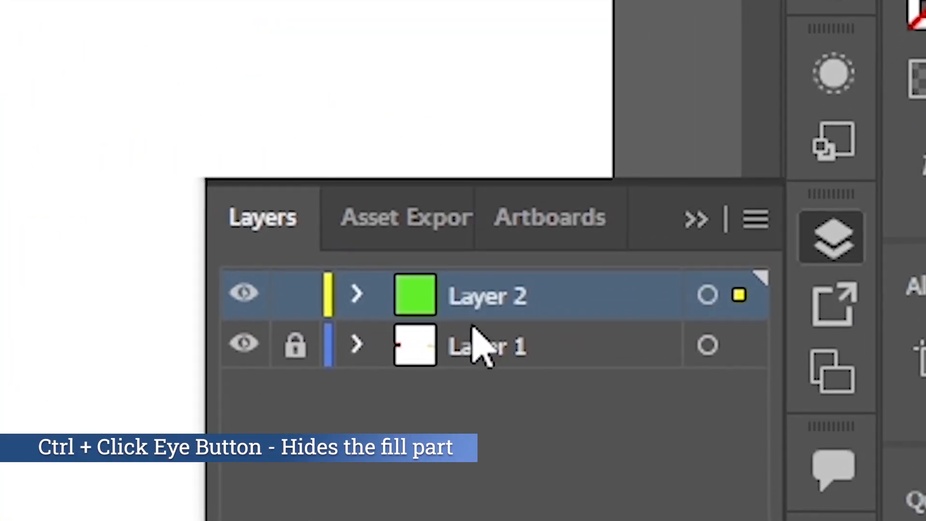
Display Layer 2 as outlines only and move the square's two upper corner mesh points inward onto the apple's edge.
left_click(241, 303, "ctrl")
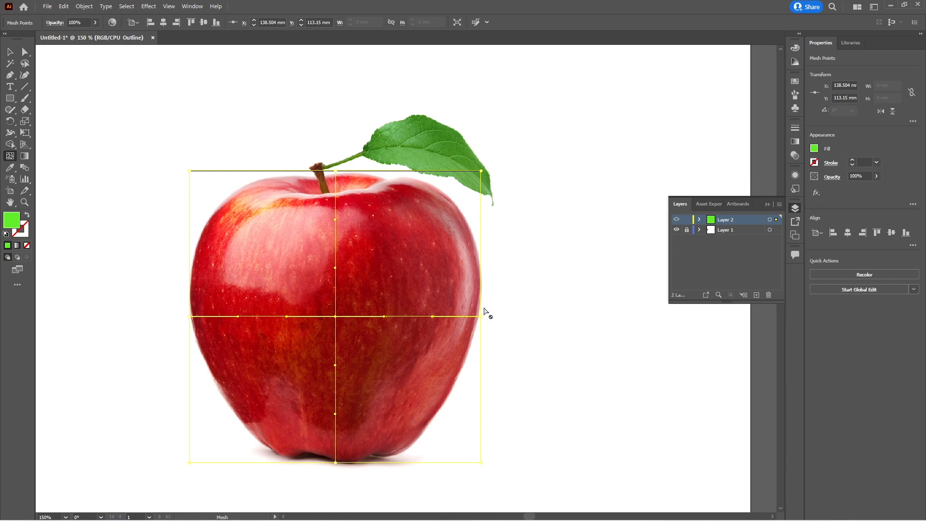
key("a")
left_click(514, 245)
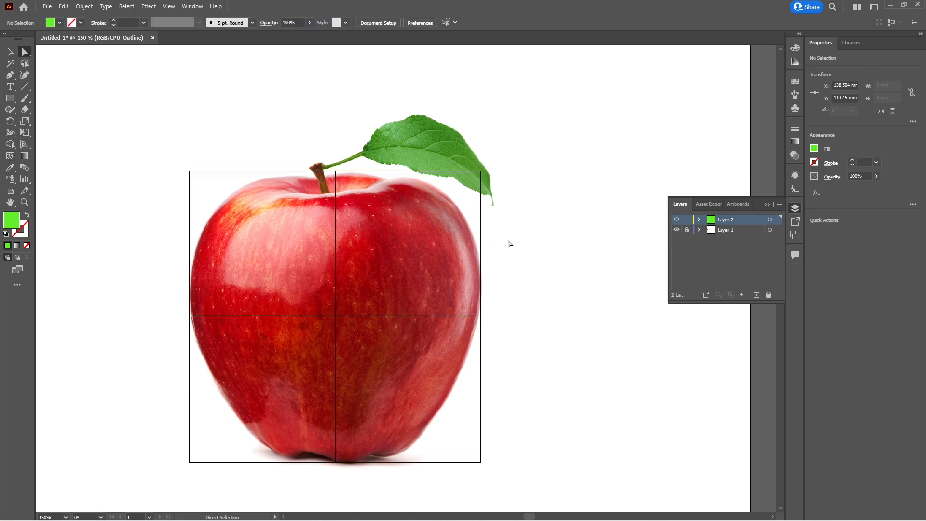
left_click_drag(189, 171, 217, 206)
left_click_drag(481, 171, 454, 207)
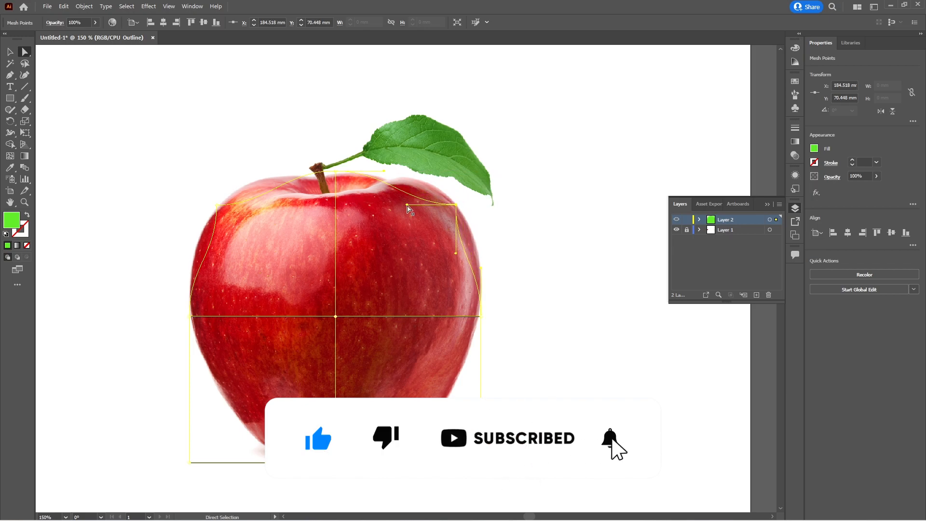
Bend the handles of the upper-right corner and reposition the top-centre mesh point so the outline follows the apple's upper edge.
key("ctrl+plus")
key("ctrl+plus")
key("ctrl+plus")
key("ctrl+plus")
key("ctrl+plus")
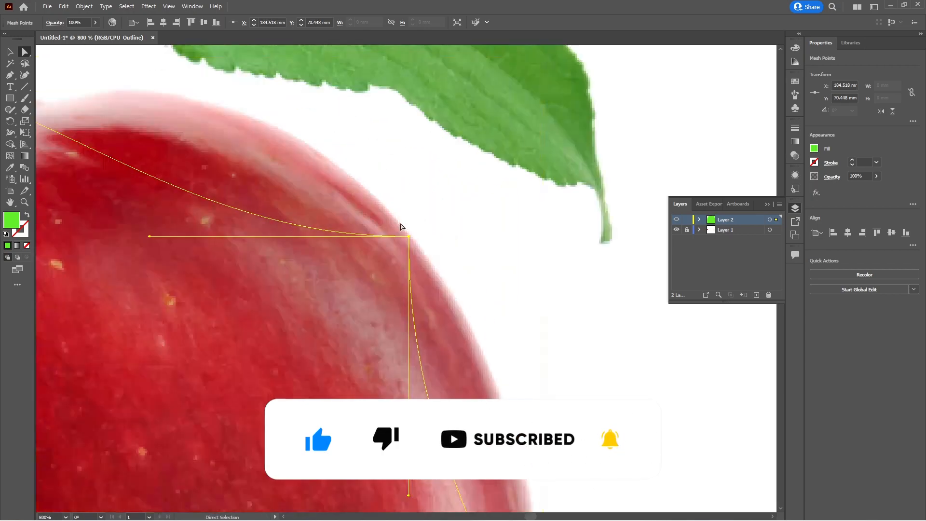
left_click_drag(150, 237, 331, 94)
scroll(445, 369, "down", 2)
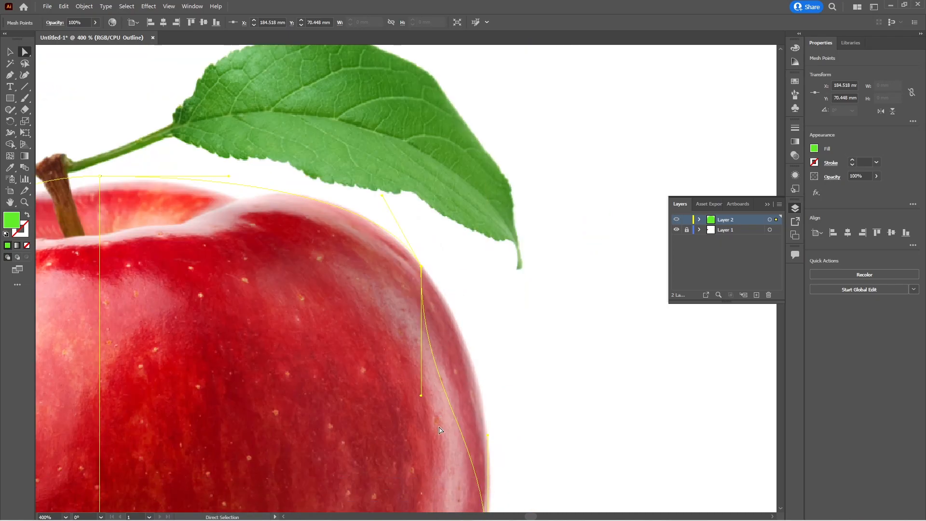
scroll(441, 425, "up", 2)
scroll(403, 359, "down", 4)
scroll(246, 280, "up", 3)
left_click_drag(241, 177, 244, 191)
mouse_move(437, 192)
left_mouse_down()
mouse_move(435, 169)
mouse_move(434, 180)
left_mouse_up()
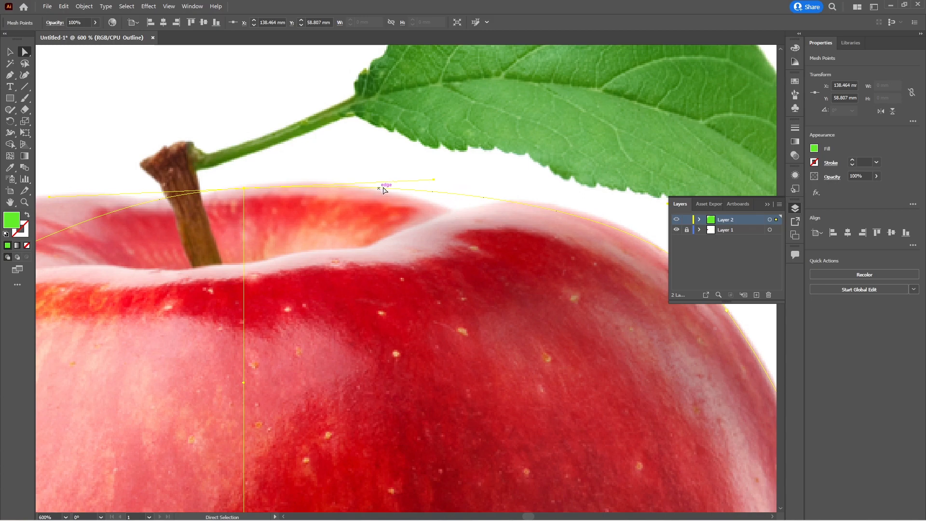
scroll(534, 207, "down", 2)
Adjust the handles of the upper-left corner and left-side mesh points to match the apple's left contour.
left_click(238, 244)
left_click_drag(238, 341, 188, 330)
scroll(194, 304, "down", 3)
left_click_drag(188, 232, 183, 232)
scroll(184, 241, "down", 5)
Move the lower-left corner mesh point onto the apple's edge and bend its handles along the contour.
left_click_drag(183, 400, 291, 320)
left_click_drag(291, 223, 279, 304)
left_click(290, 320)
left_click_drag(388, 320, 363, 392)
Move the lower-right corner mesh point onto the apple's edge and adjust the handles along the right side and base.
scroll(498, 400, "down", 1)
scroll(498, 399, "right", 3)
left_click_drag(475, 400, 458, 345)
left_click_drag(458, 281, 520, 261)
left_click(525, 205)
left_click_drag(526, 204, 521, 203)
left_click(458, 346)
left_click_drag(393, 346, 406, 400)
left_click(464, 439)
Refine the remaining edge handles on the mesh outline, deselect it and check its fit around the apple.
scroll(464, 439, "up", 2)
scroll(464, 439, "down", 1)
left_click(236, 355)
left_click(227, 347)
left_click_drag(246, 188, 248, 189)
left_click(232, 183)
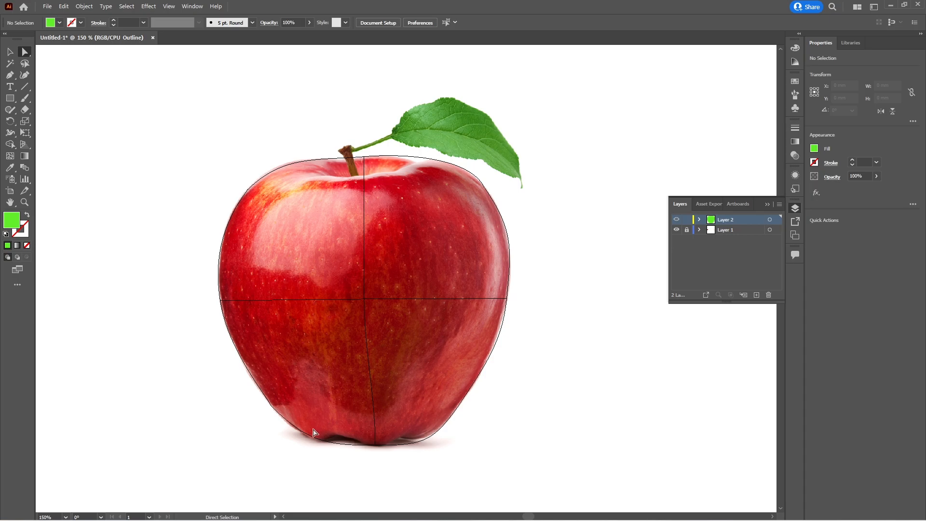
scroll(341, 456, "up", 2)
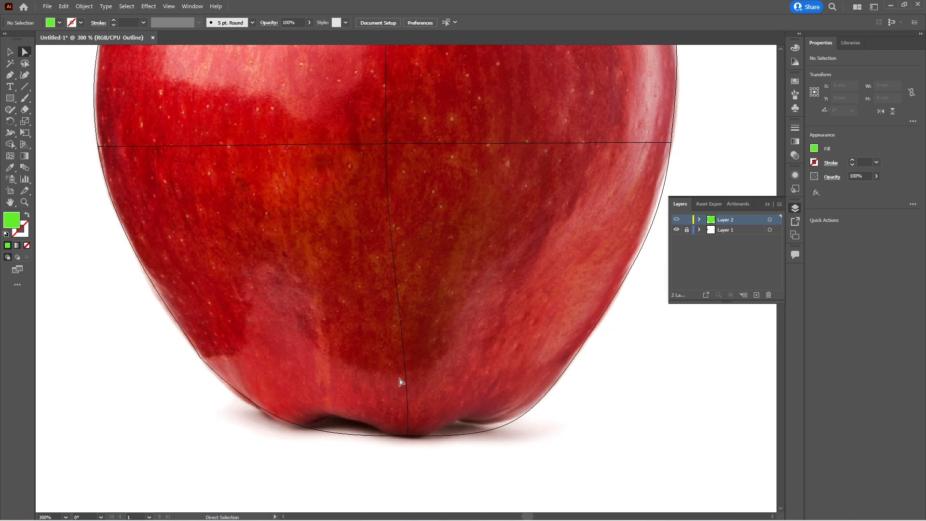
scroll(388, 378, "down", 2)
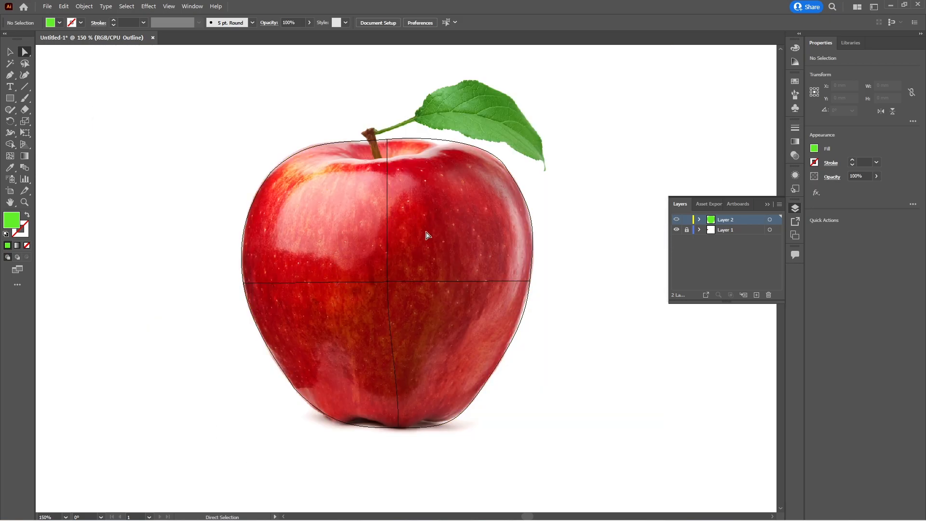
Switch Layer 2 to the filled preview and back to outline view to check how the shape covers the apple.
key("u")
scroll(432, 270, "up", 1)
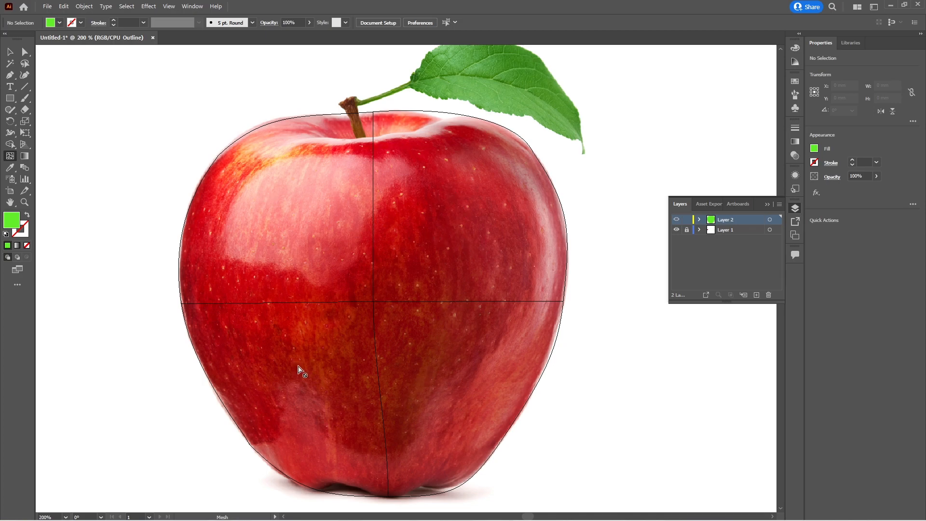
left_click(676, 220, "ctrl")
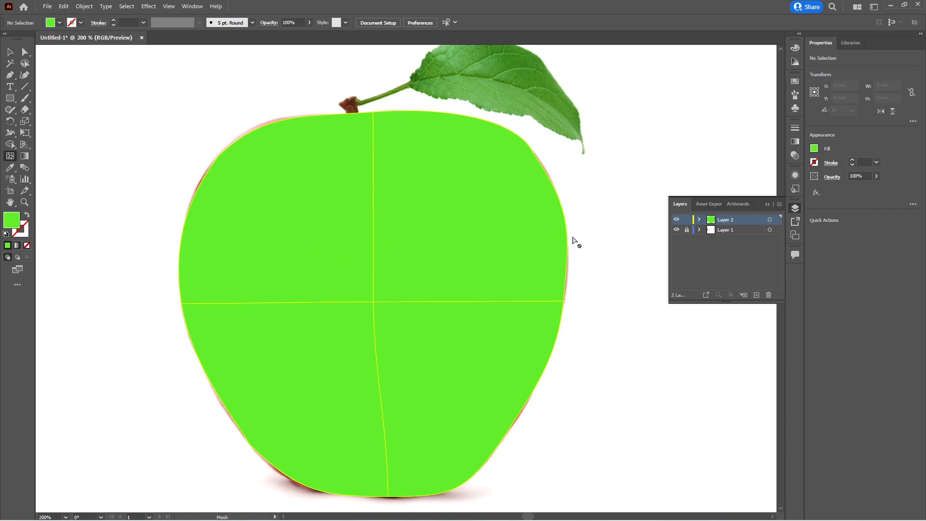
left_click(676, 220, "ctrl")
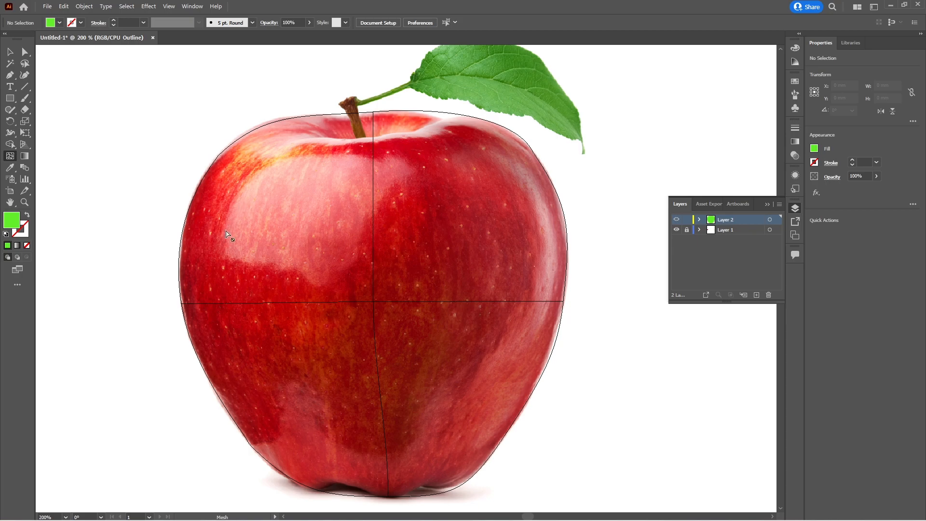
Add mesh points at the left and lower edges of the large highlight, on the centre line below it, and at its upper edge.
left_click(225, 303)
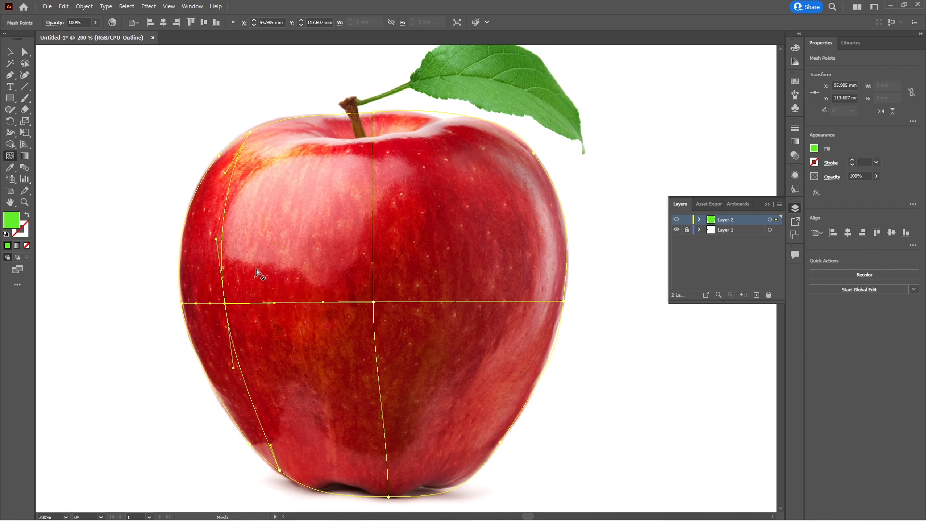
left_click(223, 257)
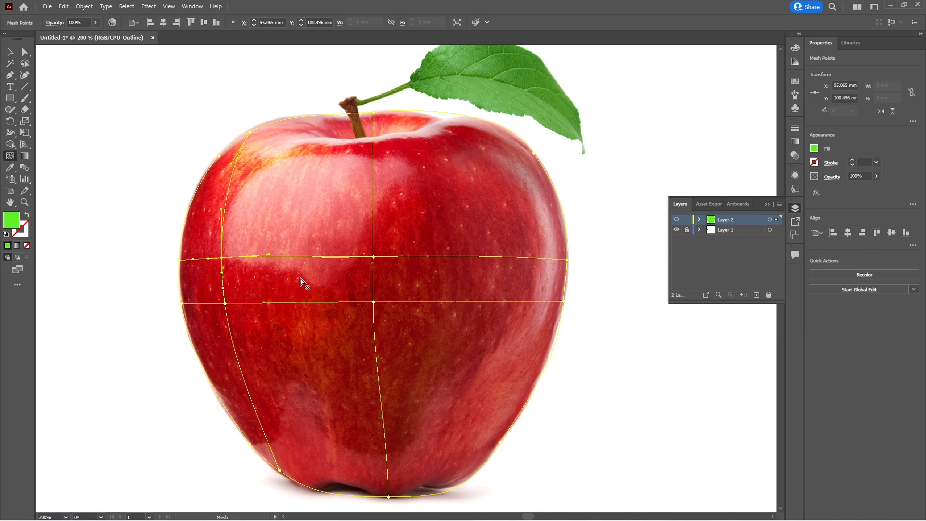
left_click(374, 282)
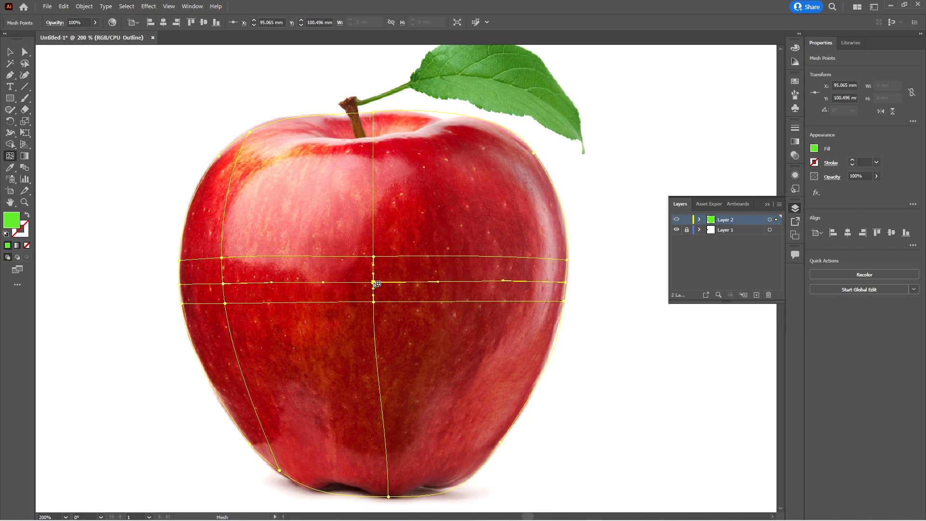
left_click(375, 158)
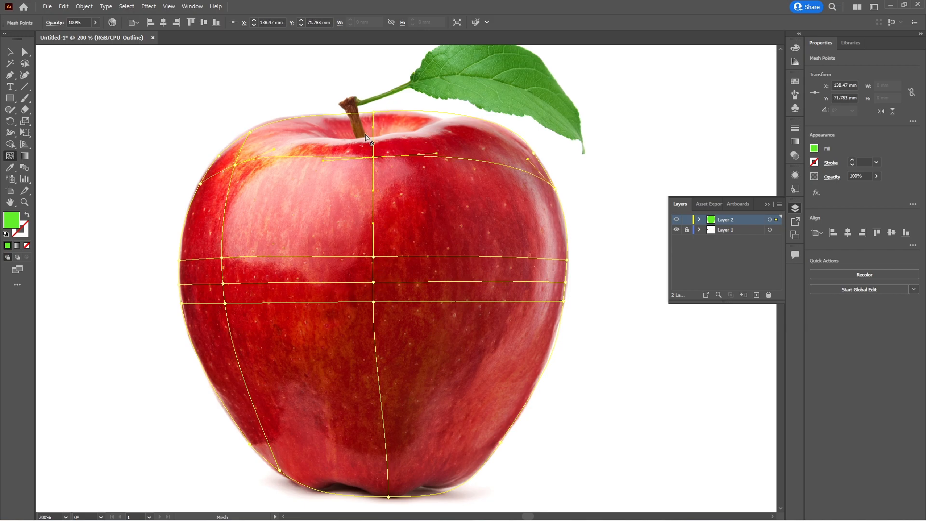
Add three mesh points on the centre line beside the stem, following the rim and the back edge of the hollow.
scroll(375, 120, "up", 4)
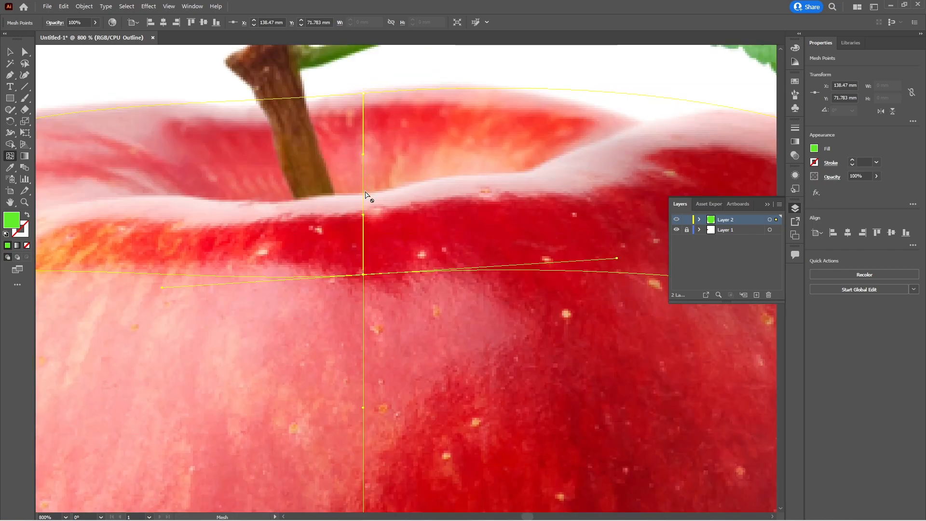
left_click(364, 220)
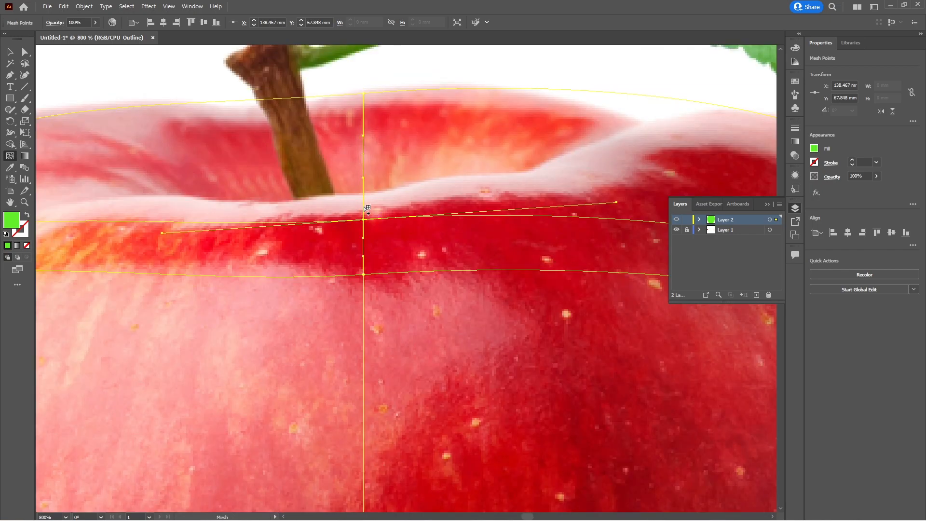
left_click(365, 197)
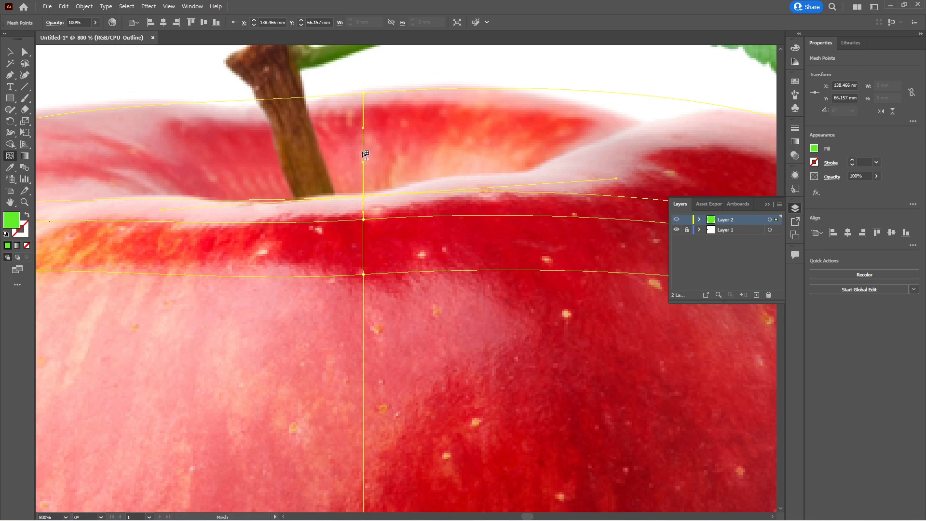
left_click(365, 110)
Add five mesh columns across the apple, three left and two right of the centre line.
scroll(238, 226, "down", 3)
left_click(244, 218)
left_click(332, 215)
left_click(289, 216)
left_click(468, 215)
left_click(507, 217)
Add a mesh row across the upper half and further mesh columns toward the apple's right edge.
scroll(363, 139, "down", 2)
scroll(381, 255, "up", 1)
scroll(381, 255, "down", 2)
left_click(457, 149)
left_click(507, 202)
left_click(548, 204)
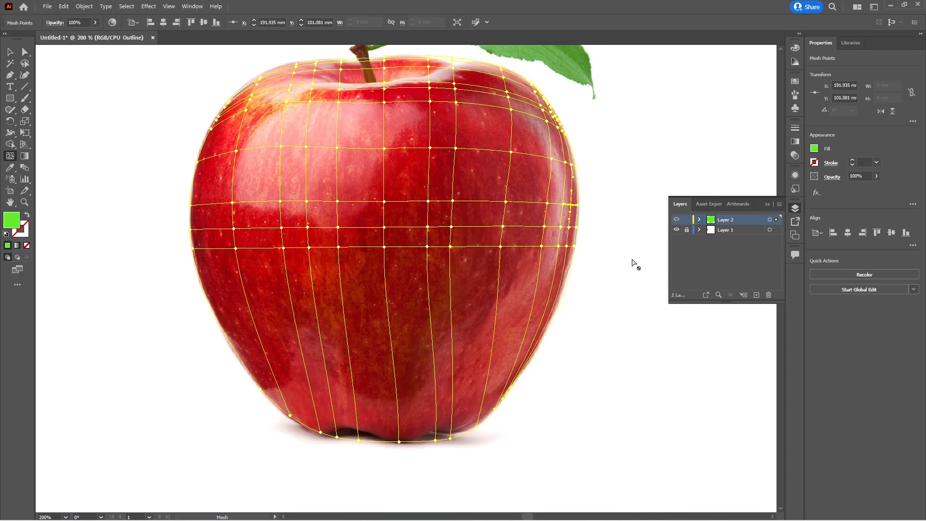
Add three mesh rows across the lower half of the apple, the lowest one just above the base.
left_click(294, 315)
left_click(306, 368)
left_click(358, 409)
scroll(352, 425, "up", 1)
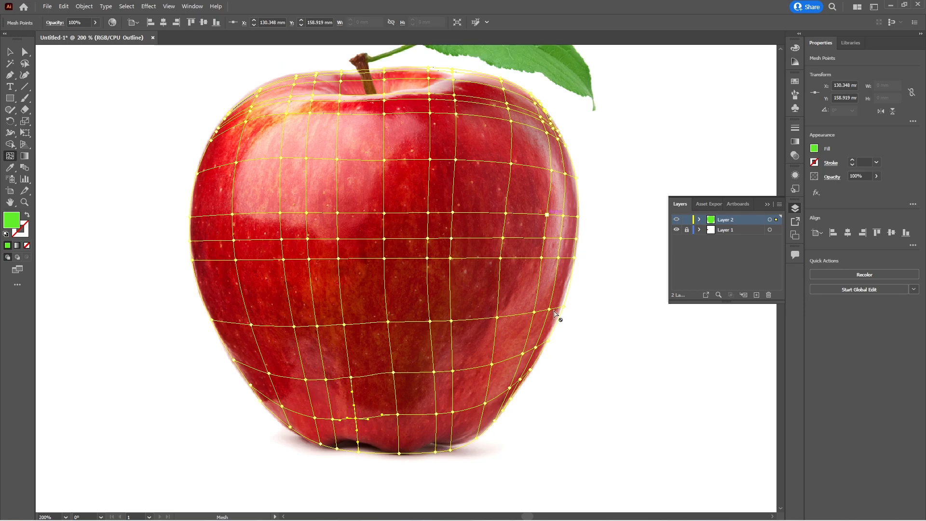
Use Direct Selection to move the bottom-edge mesh points and handles so the outline follows the dent in the apple's underside.
scroll(325, 458, "up", 3, "alt")
key("a")
left_click(345, 463)
scroll(377, 461, "up", 2, "alt")
left_click_drag(349, 408, 314, 391)
left_click_drag(479, 427, 390, 334)
left_click(721, 435)
left_click_drag(627, 435, 649, 437)
left_click_drag(545, 385, 548, 377)
left_click(479, 363)
Fit the remaining bottom-edge mesh points and handles to the bumps along the apple's base.
scroll(434, 389, "down", 1)
left_click_drag(434, 389, 225, 378)
left_click_drag(569, 410, 511, 384)
left_click_drag(619, 395, 634, 374)
left_click(575, 372)
left_click_drag(567, 357, 564, 358)
left_click_drag(569, 401, 406, 447)
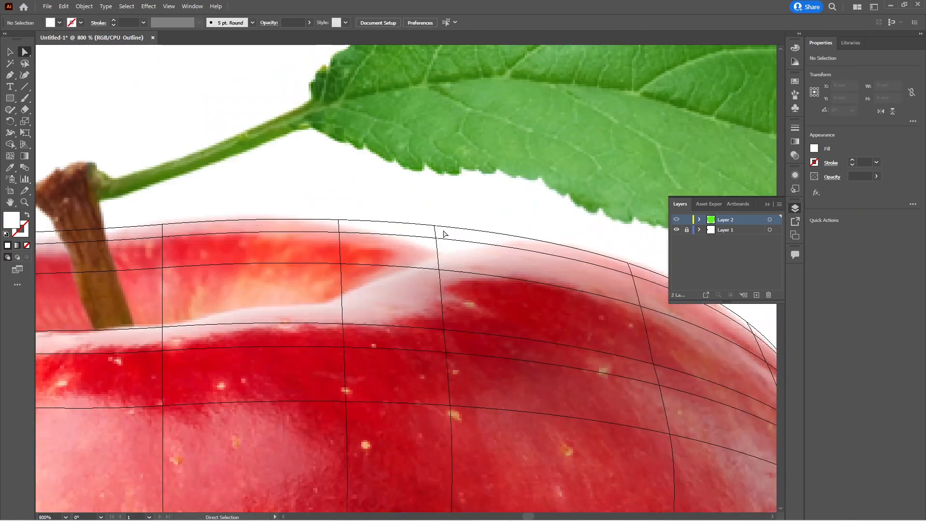
Lower the mesh points right of the stem to form the dip in the apple's top edge, and adjust their handles.
left_click_drag(438, 238, 441, 285)
left_click_drag(439, 250, 440, 264)
left_click_drag(434, 225, 441, 252)
left_click_drag(511, 261, 441, 268)
left_click(476, 293)
scroll(476, 293, "down", 5)
left_click_drag(452, 451, 449, 324)
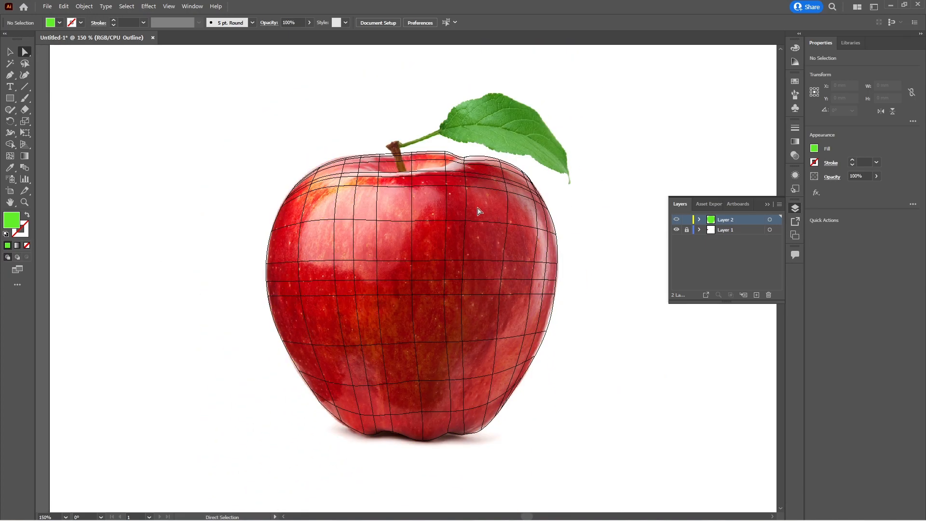
Hide the photo on Layer 1 to inspect the mesh alone, and show it again.
left_click(676, 230)
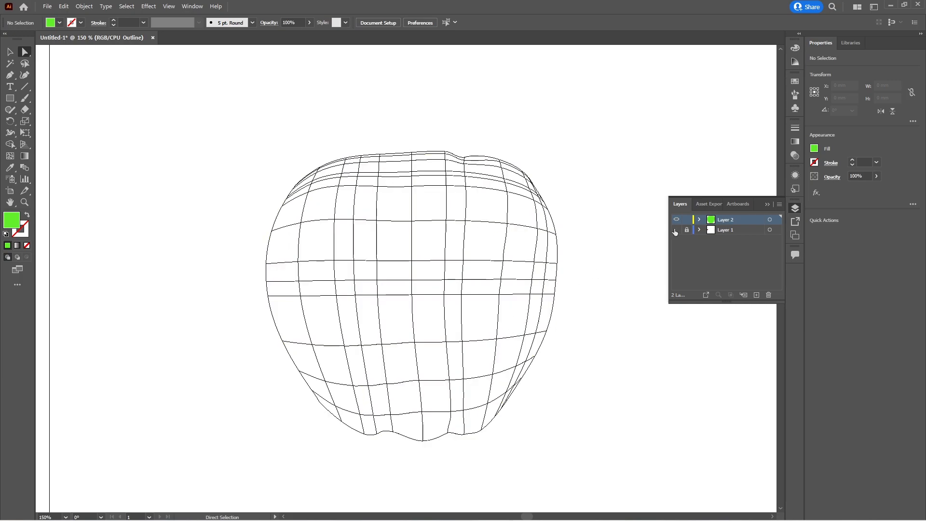
left_click(676, 229)
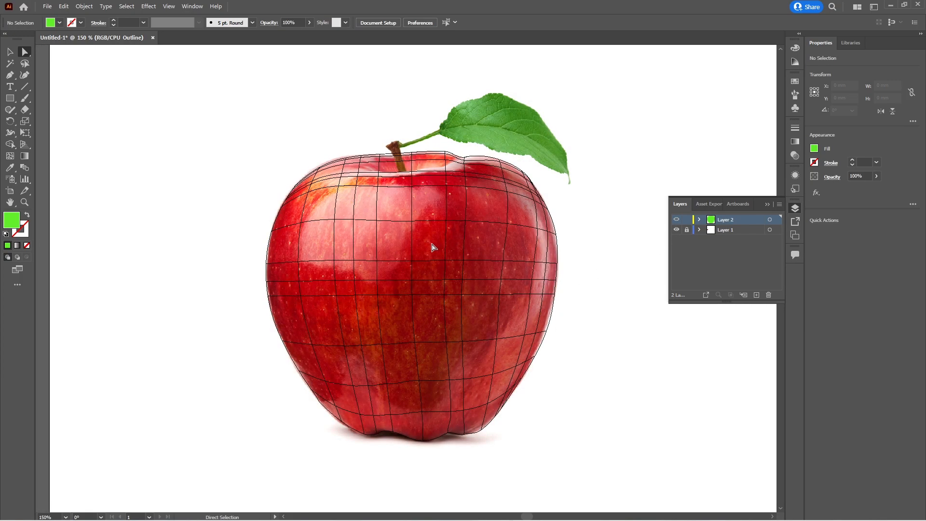
Color two neighboring mesh points in the middle row of the apple with dark reds sampled from the photo.
scroll(422, 265, "up", 3)
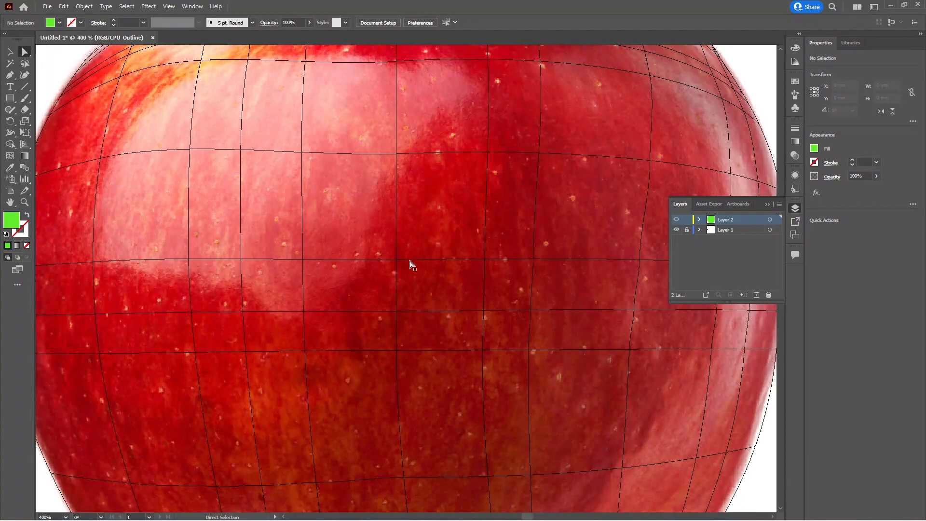
left_click(396, 260)
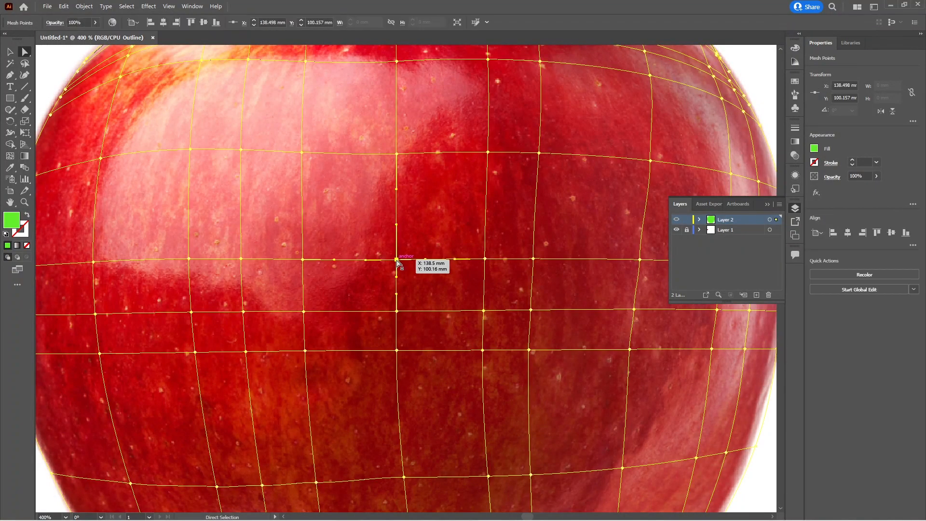
key("i")
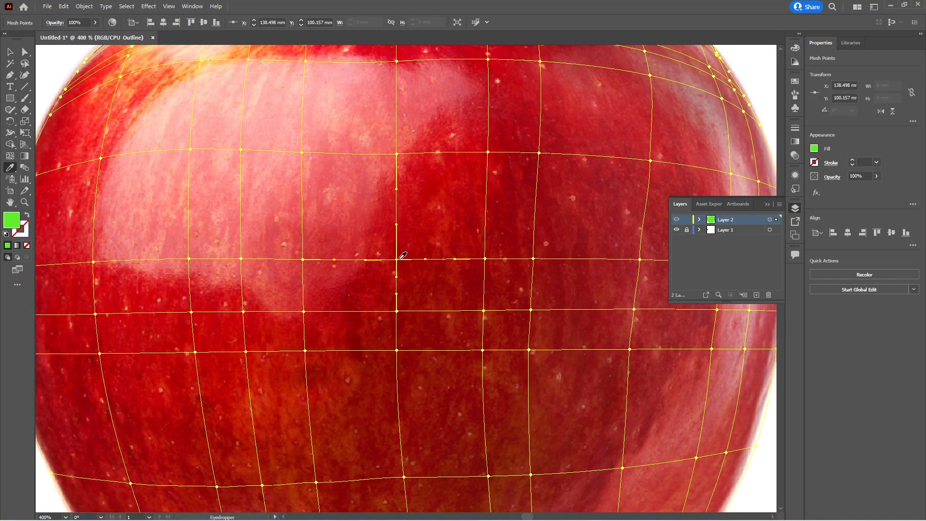
left_click(403, 252)
key("a")
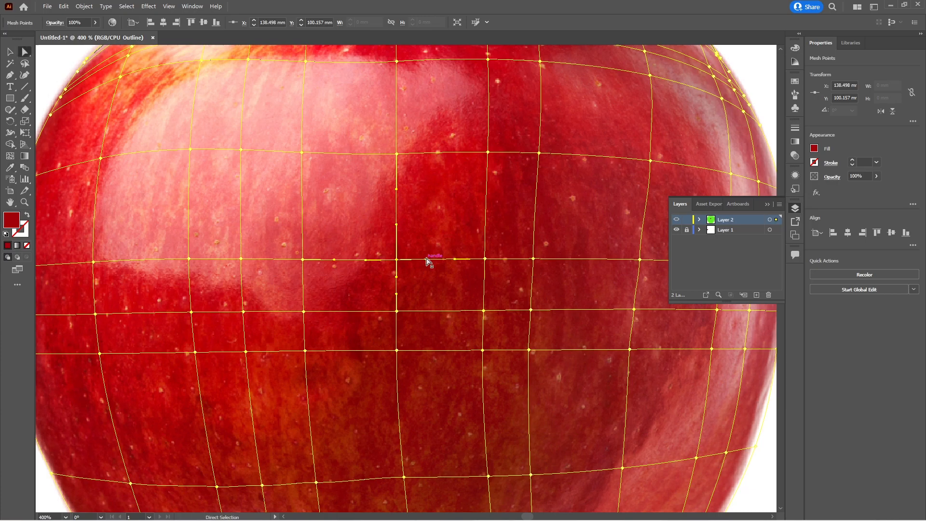
left_click(484, 260)
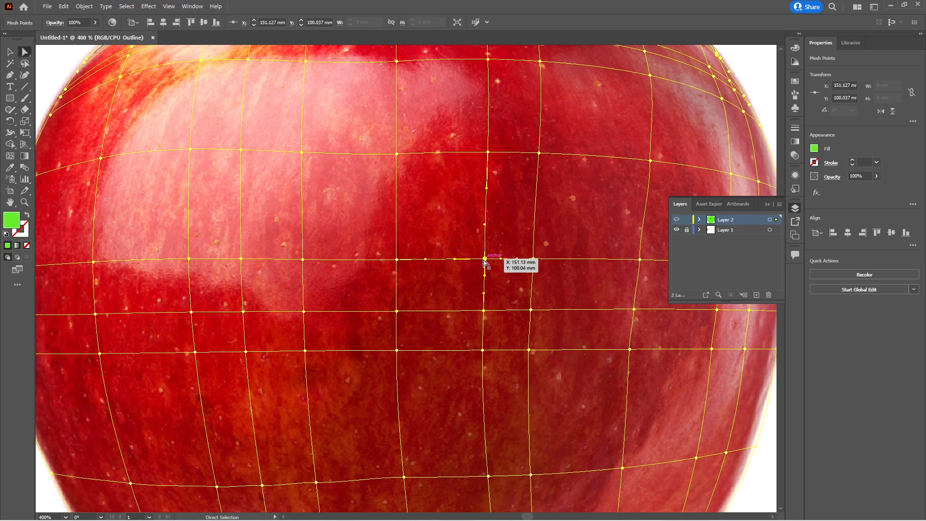
key("i")
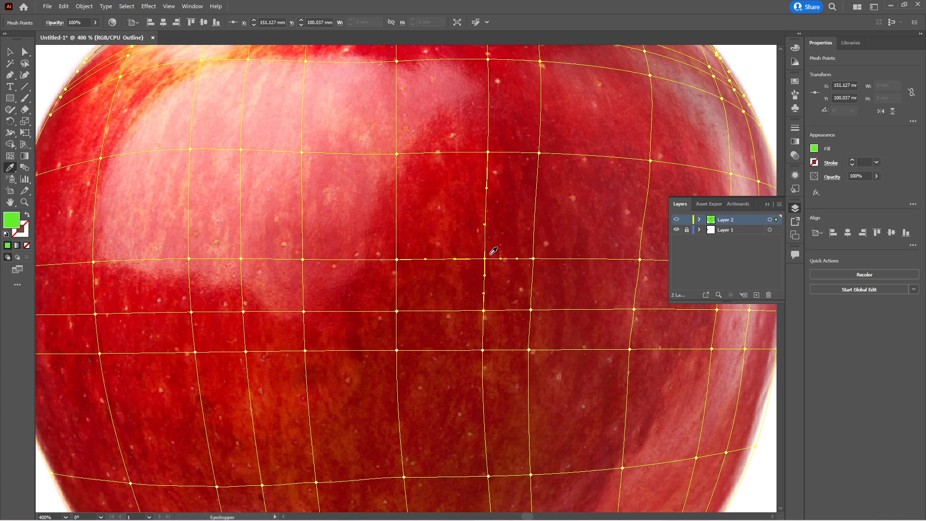
left_click(490, 254)
key("a")
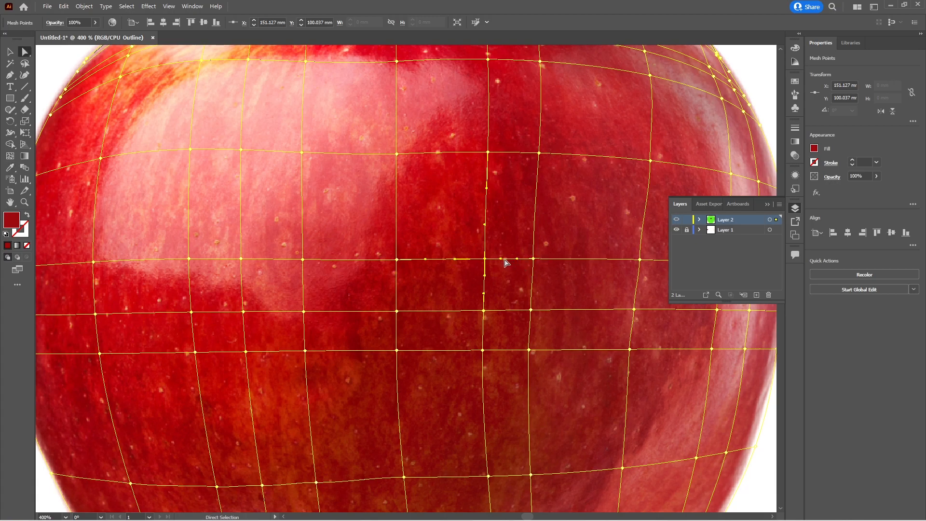
Sample the photo's reds for the next two mesh points to the right in the same middle row.
key("i")
left_click(533, 259)
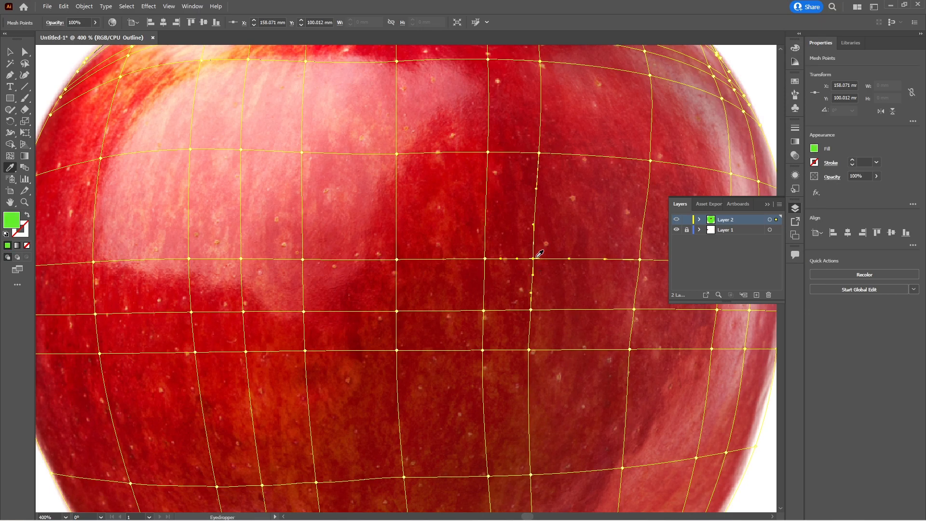
left_click(537, 253)
scroll(504, 266, "down", 3)
scroll(505, 271, "up", 2)
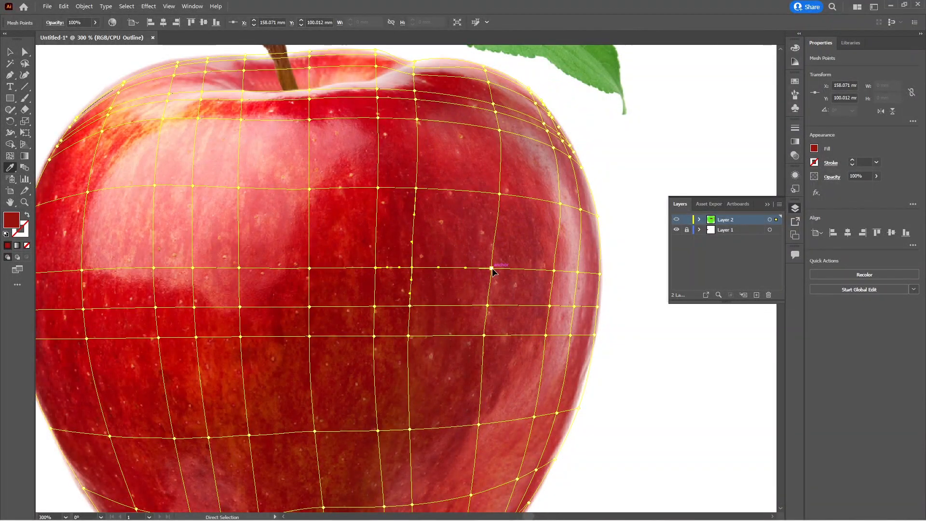
left_click(491, 268, "ctrl")
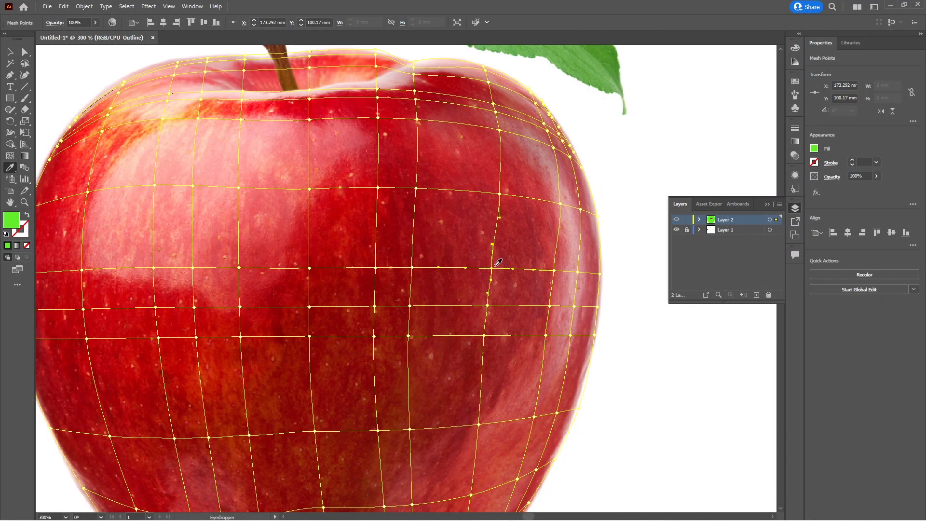
left_click(497, 265)
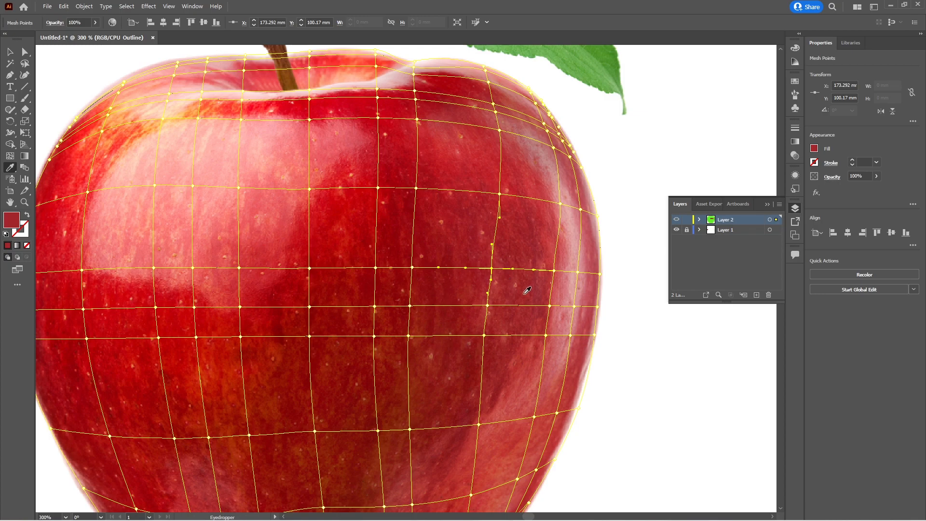
Show the Navigator and place it above the layer list to preview the mesh coloring.
left_click(189, 7)
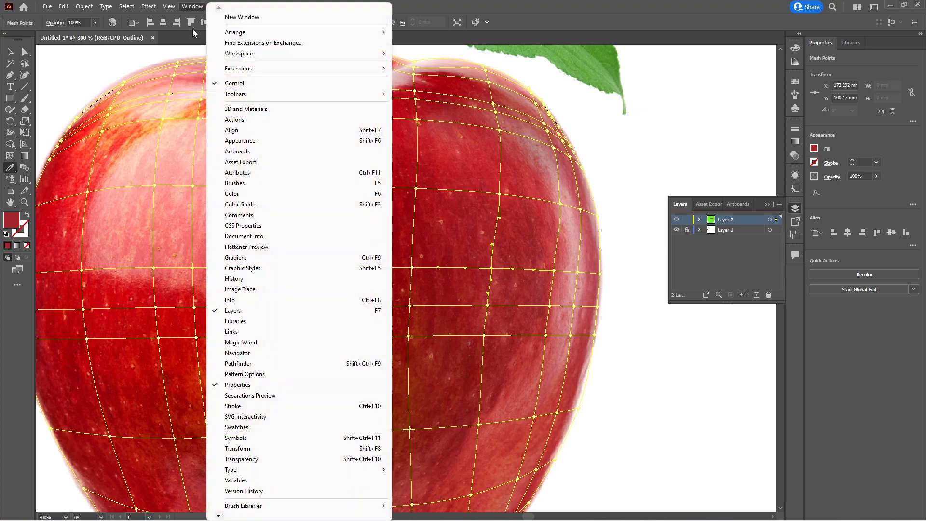
left_click(247, 355)
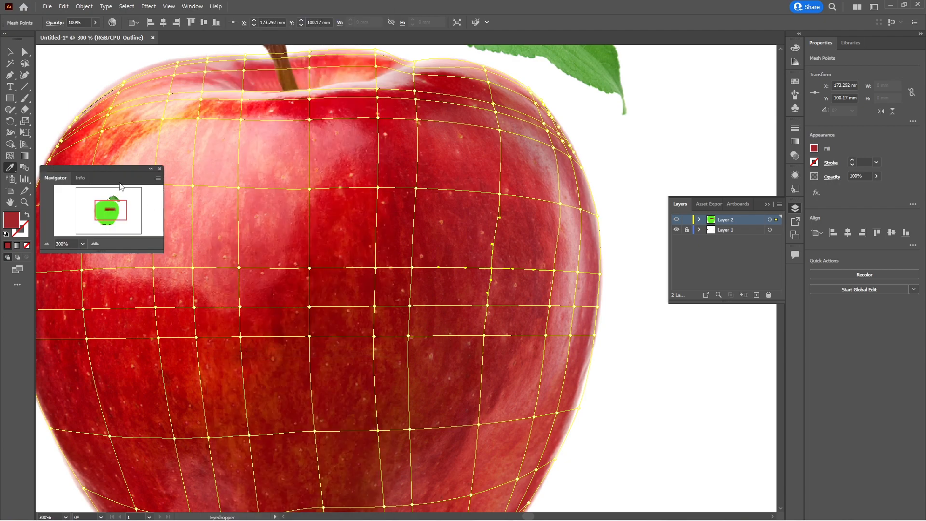
left_click_drag(115, 170, 747, 79)
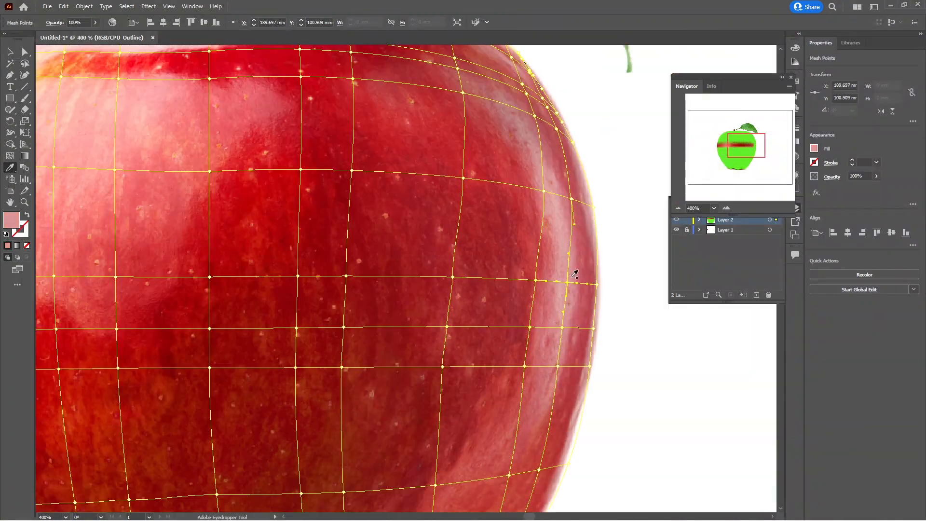
Color mesh points from the right-side highlight down to the lower-middle rows with Eyedropper samples from the photo.
left_click(572, 278)
left_click(141, 362, "ctrl")
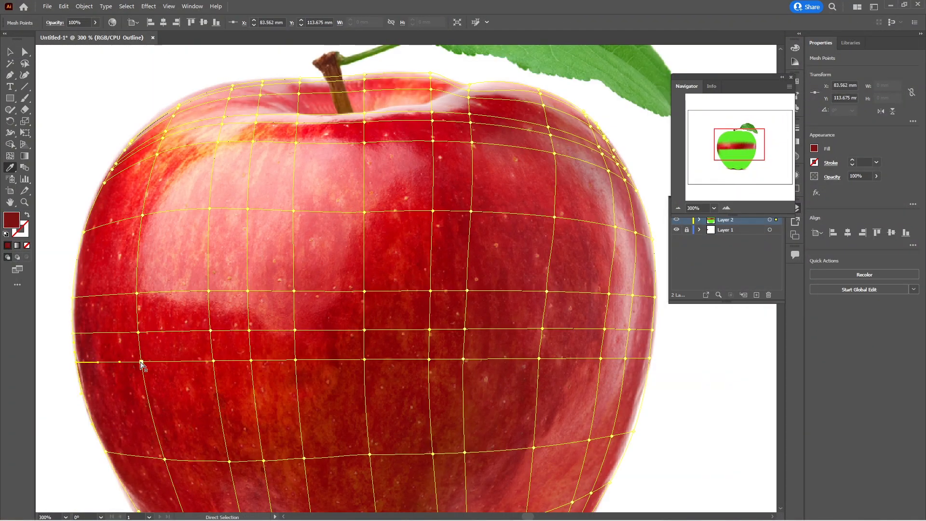
left_click(625, 358, "ctrl")
left_click(622, 363)
left_click(464, 453, "ctrl")
left_click(462, 449)
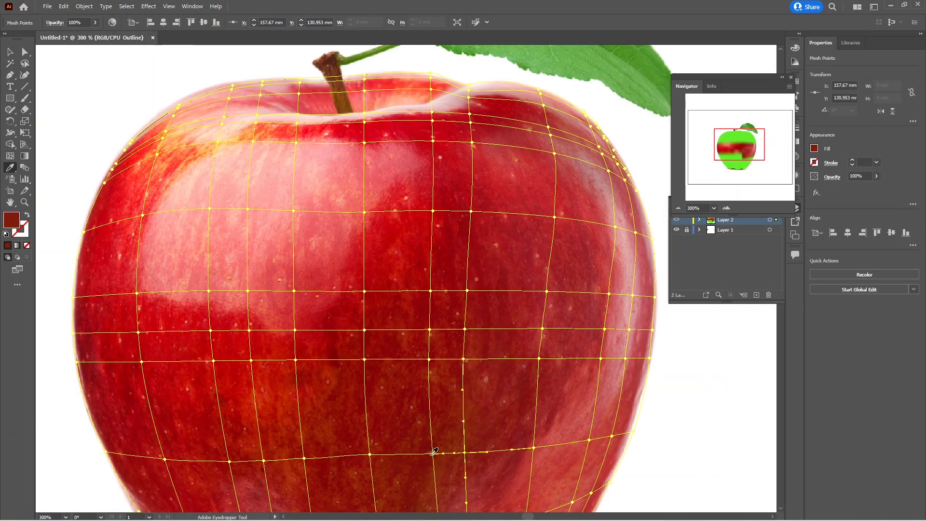
Fill mesh points across the apple's lower rows with reds sampled from the photo beside each point.
scroll(338, 377, "down", 4)
left_click(277, 356, "ctrl")
left_click(280, 350)
left_click(592, 308, "ctrl")
left_click(591, 312)
left_click(467, 404, "ctrl")
left_click(471, 407)
left_click(164, 365, "ctrl")
left_click(172, 360)
Sample the photo's colors for the mesh points at the apple's base and lower-right edge.
left_click(436, 450, "ctrl")
left_click(441, 447)
left_click(596, 278)
left_click(559, 295, "ctrl")
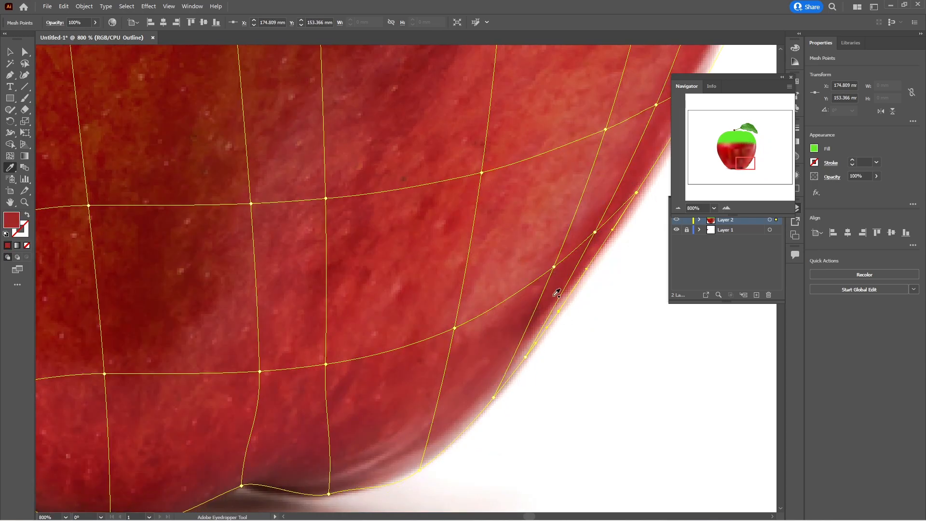
left_click(616, 256)
Use Eyedropper to color mesh points in the apple's upper rows, including its right shoulder, from the photo.
left_click(344, 242, "ctrl")
left_click(349, 239)
left_click(63, 262, "ctrl")
left_click(67, 261)
scroll(617, 193, "up", 2)
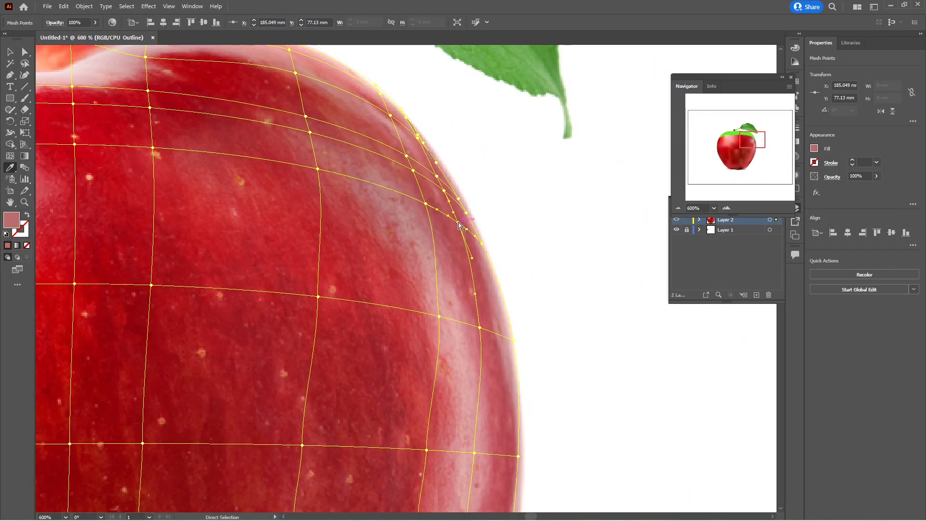
scroll(419, 142, "up", 4)
scroll(473, 309, "down", 1)
left_click(452, 325, "ctrl")
left_click(457, 322)
Color the closely spaced mesh points below the apple's top rim, from the right shoulder across to the left.
scroll(451, 254, "down", 3)
left_click(363, 294, "ctrl")
left_click(372, 287)
left_click(195, 233, "ctrl")
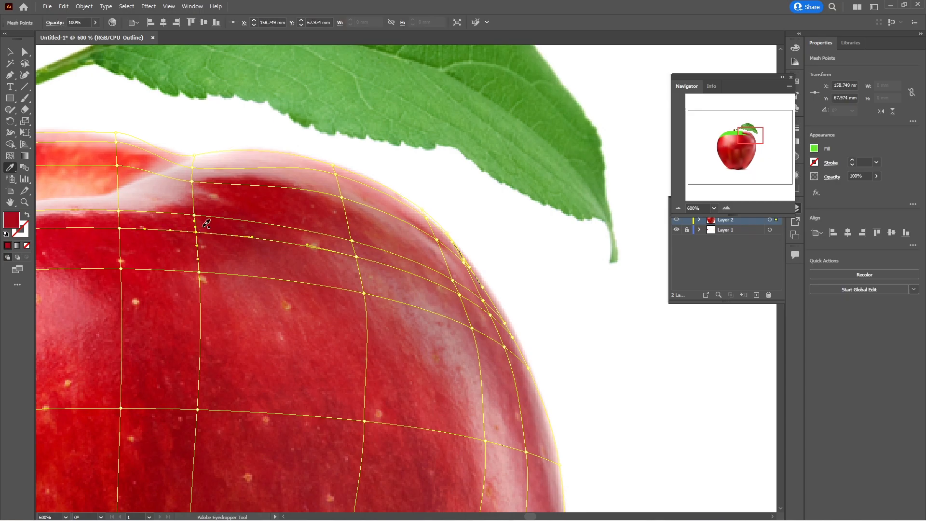
left_click(197, 239)
scroll(418, 260, "down", 1)
left_click(418, 260, "ctrl")
left_click(329, 283, "ctrl")
left_click(240, 246, "ctrl")
left_click(242, 241)
left_click(135, 283, "ctrl")
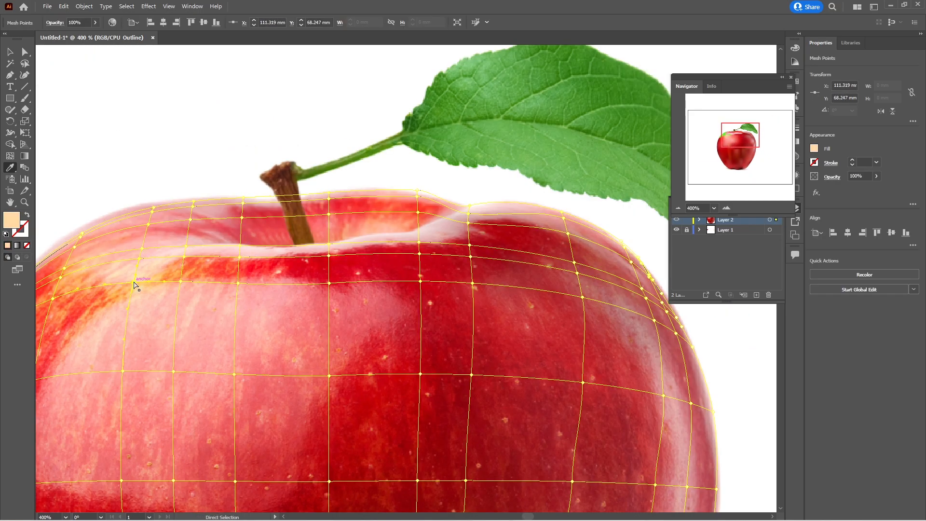
Sample the photo's pinks and oranges for the mesh points along the apple's top-left shoulder and rim.
scroll(134, 283, "up", 2)
left_click(250, 228, "ctrl")
scroll(250, 227, "up", 1)
left_click(352, 236, "ctrl")
left_click(356, 243)
left_click(527, 129, "ctrl")
left_click(527, 118)
left_click(512, 163, "ctrl")
left_click(531, 174)
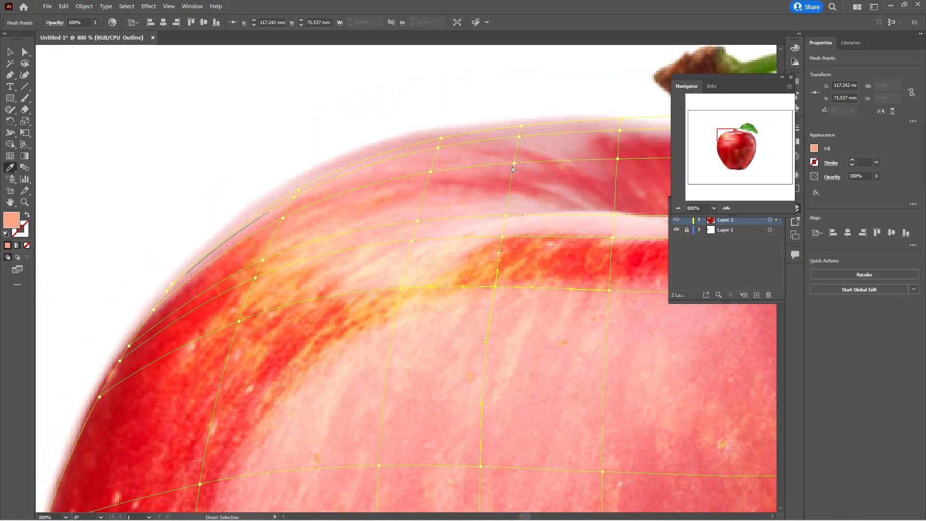
Switch Layer 2 from outline to preview display, deselect the mesh and view the artwork at 100%.
scroll(531, 174, "down", 3)
left_click(677, 220, "ctrl")
key("v")
scroll(406, 278, "down", 1)
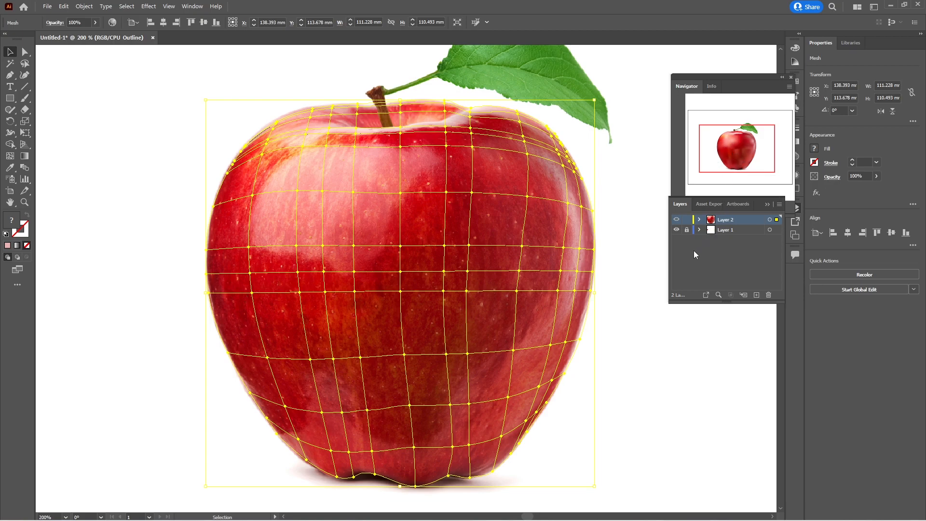
left_click(678, 222, "ctrl")
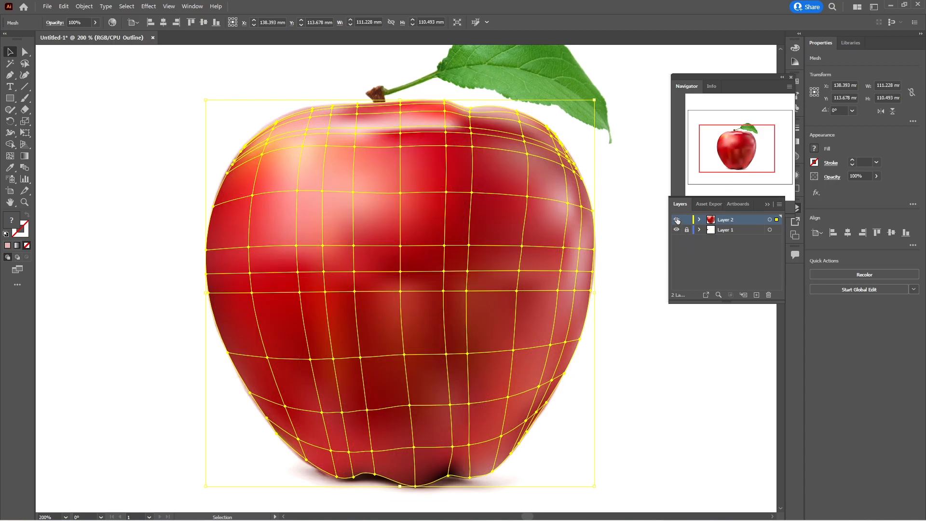
left_click(652, 344)
key("ctrl+1")
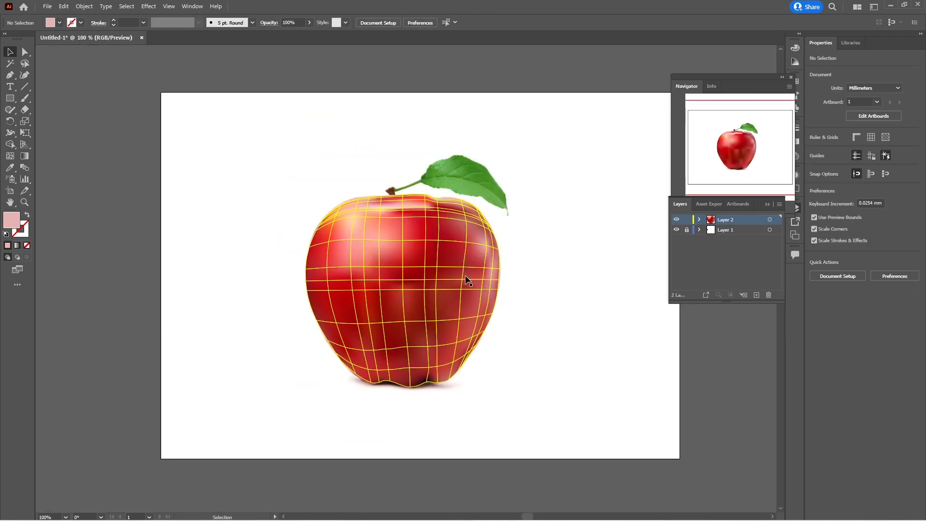
Select the apple mesh and apply the Grain texture effect to it.
scroll(390, 316, "up", 2)
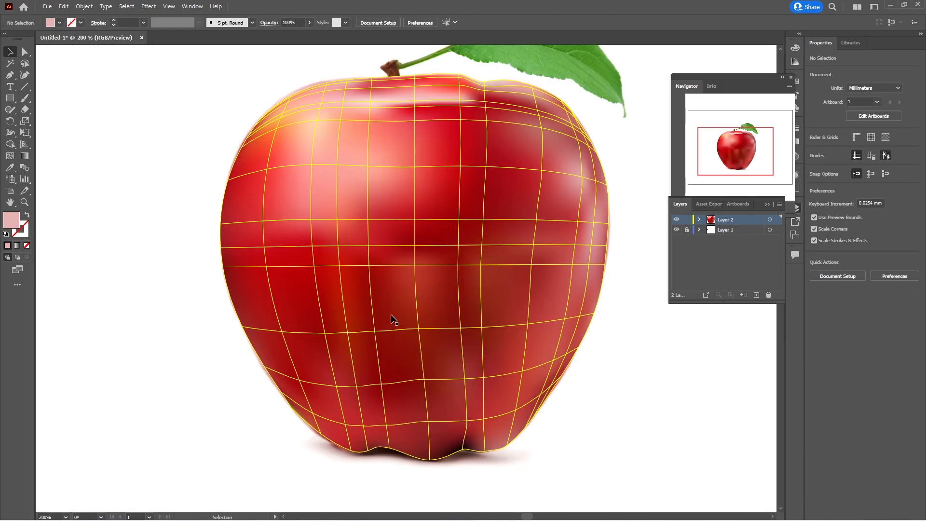
left_click(438, 273)
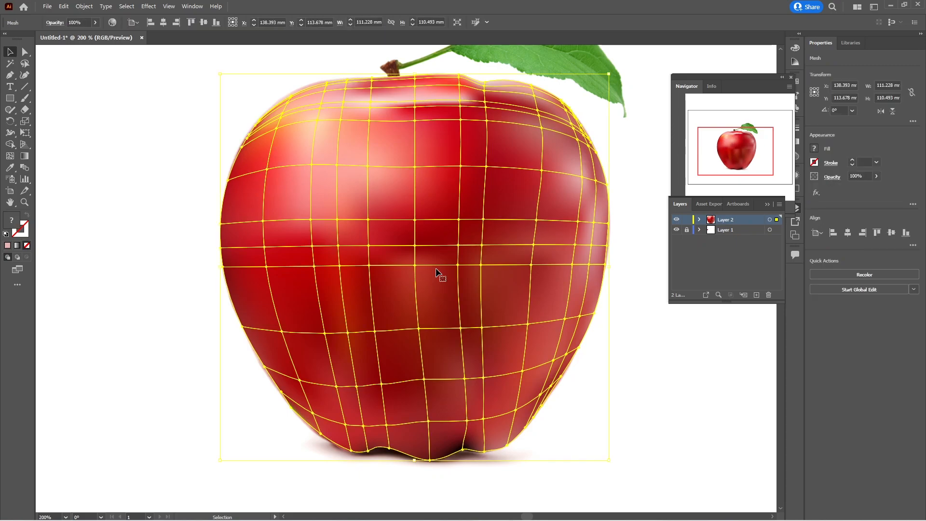
left_click(149, 6)
mouse_move(182, 213)
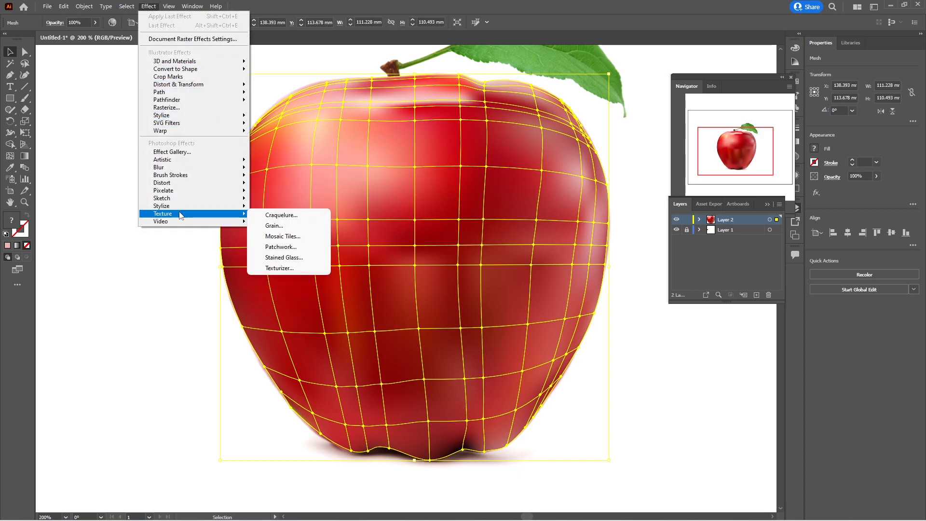
left_click(272, 226)
left_click_drag(816, 87, 816, 86)
left_click(838, 29)
Hide Layer 2 and color the stem mesh points on Layer 3 with browns sampled from the photo.
left_click(676, 219)
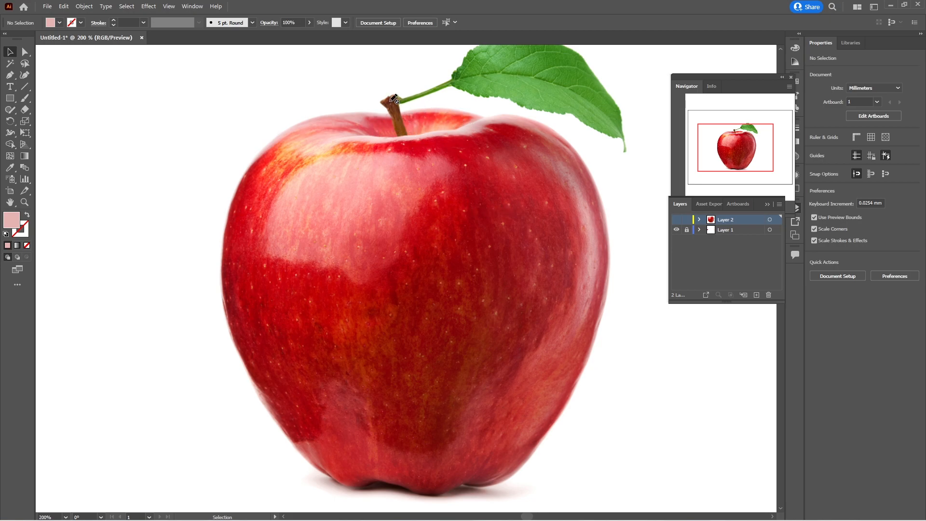
scroll(526, 71, "up", 1)
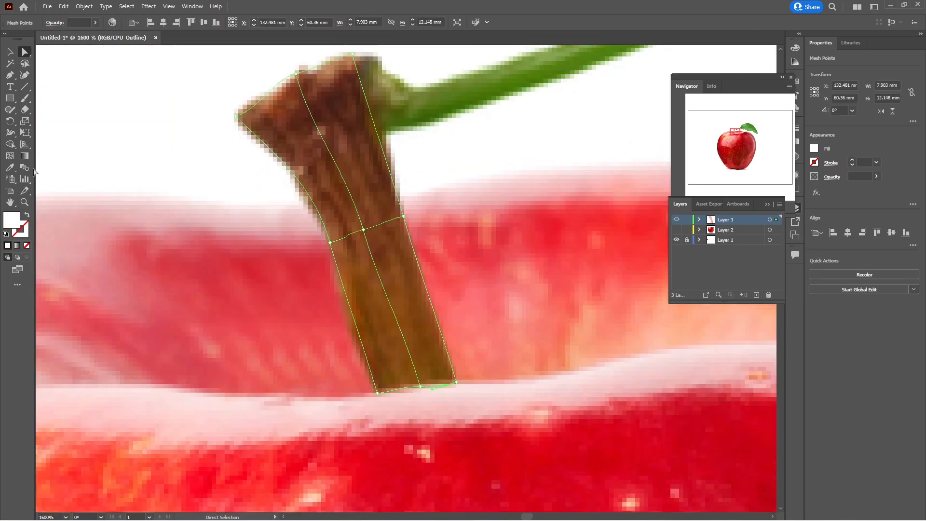
left_click(404, 334)
key("i")
left_click(296, 73, "ctrl")
left_click(297, 75)
scroll(352, 193, "up", 1)
left_click(391, 210, "ctrl")
left_click(439, 362, "ctrl")
left_click(438, 363)
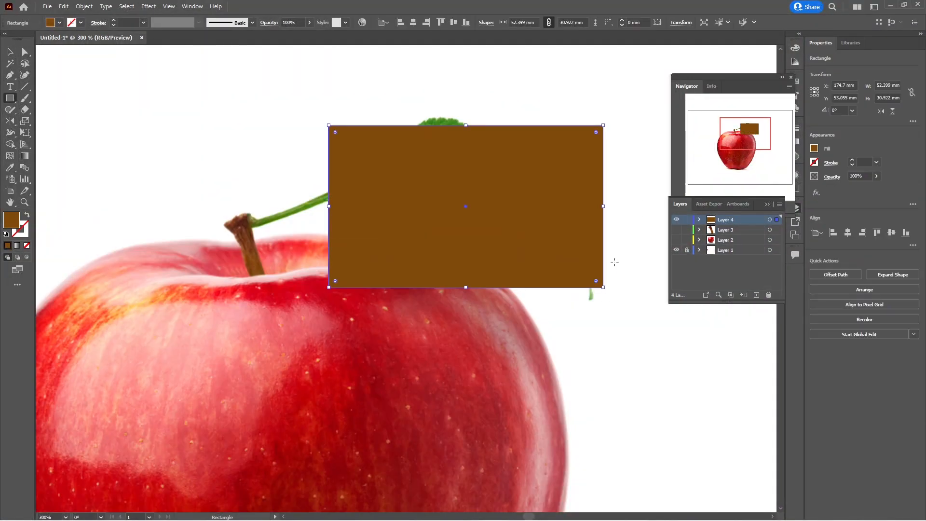
Rotate the brown rectangle on Layer 4 to the leaf's angle and pull its mesh points toward the leaf outline.
left_click_drag(615, 262, 589, 293)
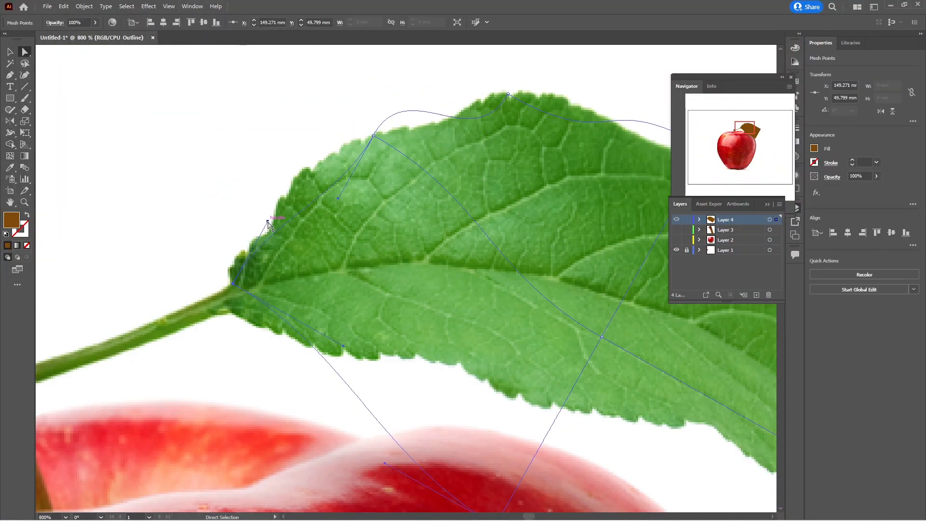
left_click_drag(592, 160, 592, 169)
key("ctrl+minus")
left_click_drag(524, 263, 566, 308)
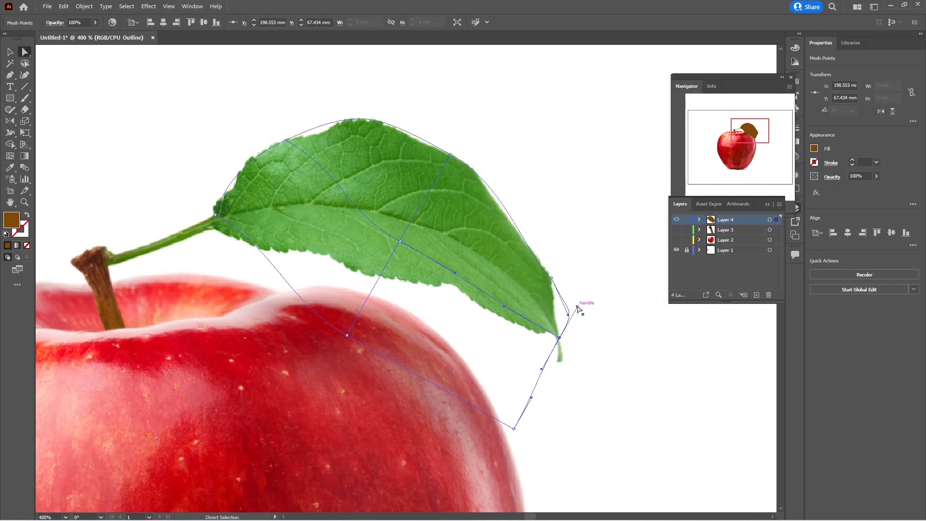
Fit the leaf mesh's remaining corner, points and handles to the leaf's tip and lower edge.
key("ctrl+plus")
key("ctrl+plus")
key("ctrl+plus")
left_click_drag(579, 414, 567, 296)
key("ctrl+minus")
left_click_drag(305, 250, 527, 334)
key("ctrl+minus")
Add a mesh point inside the leaf between its center and tip, and undo the last adjustment.
key("u")
left_click(458, 259)
key("a")
key("ctrl+z")
key("v")
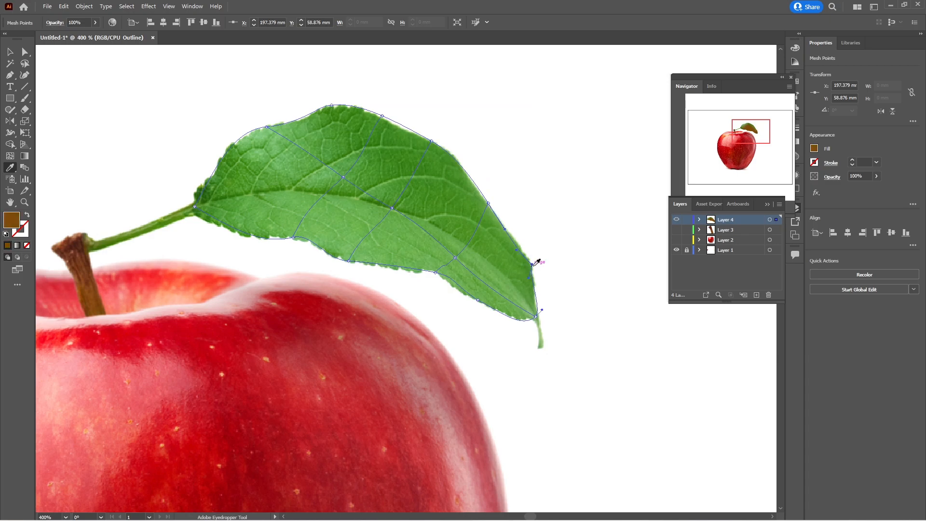
Sample the photo's color for the mesh point at the leaf tip, and select the whole leaf mesh.
left_click(534, 316)
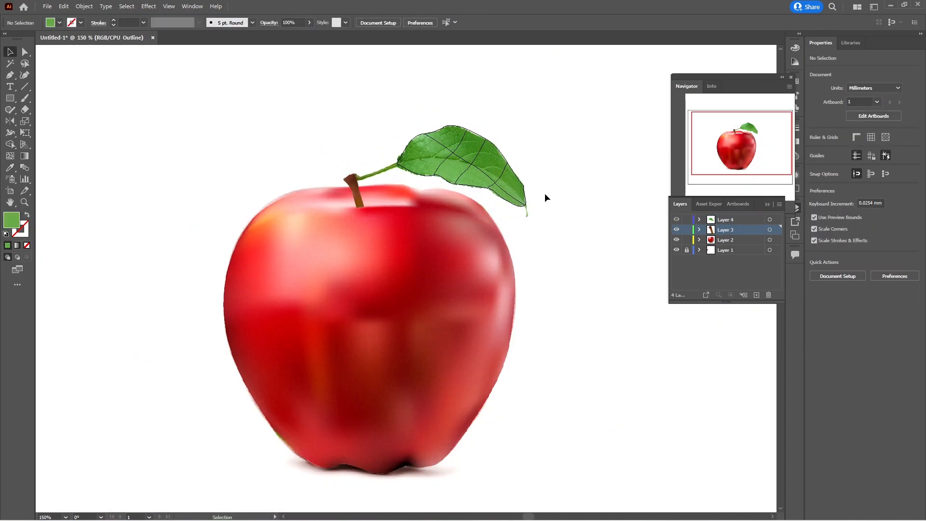
left_click(455, 162)
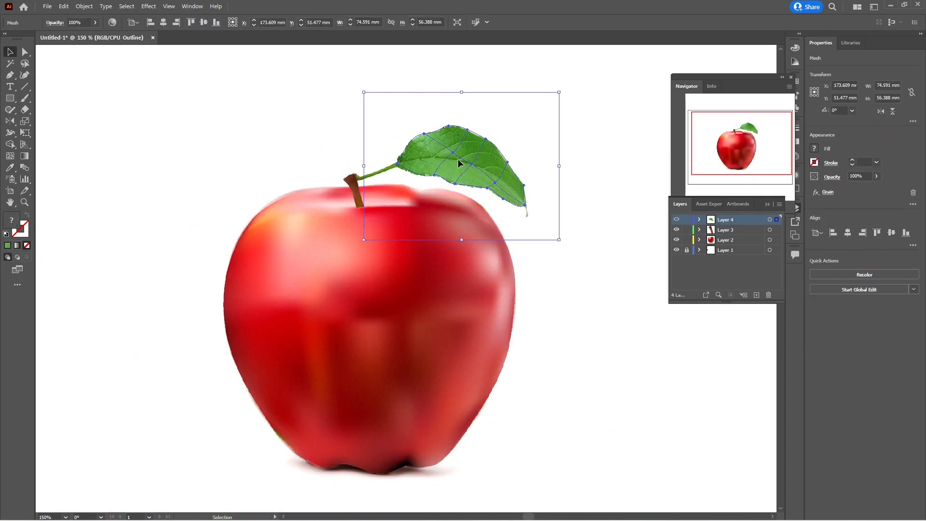
Check Layer 4 in preview, and draw a curved center vein about 49 × 18 mm with the Pen tool from the leaf's base to its tip.
left_click(676, 219, "ctrl")
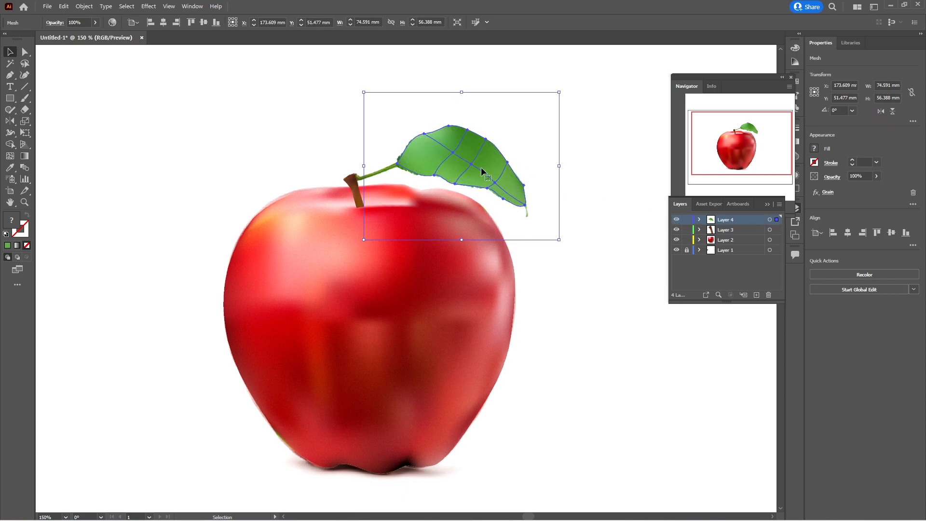
left_click(603, 242)
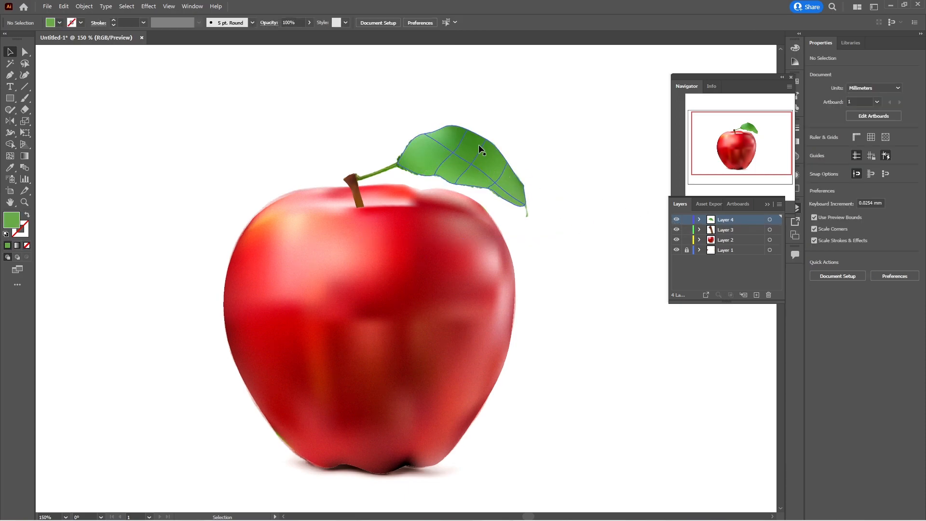
left_click(677, 221, "ctrl")
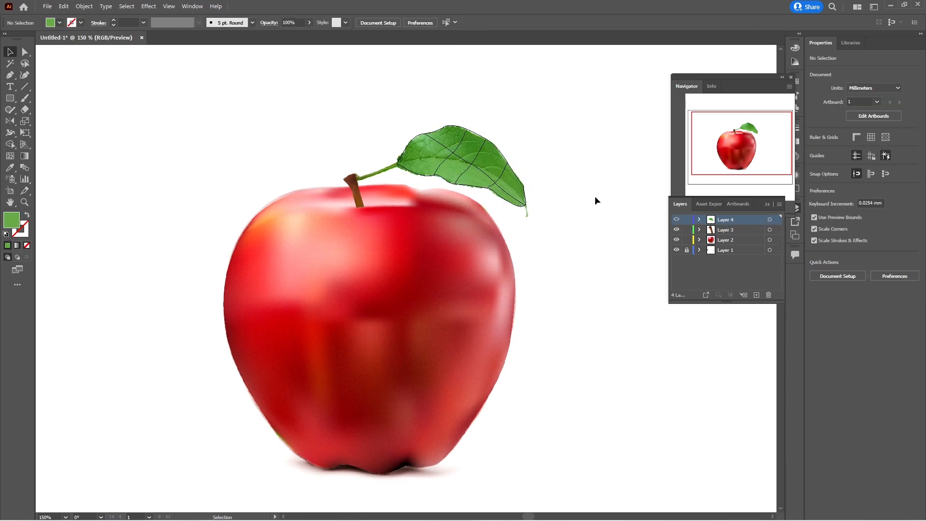
scroll(454, 157, "up", 3)
key("p")
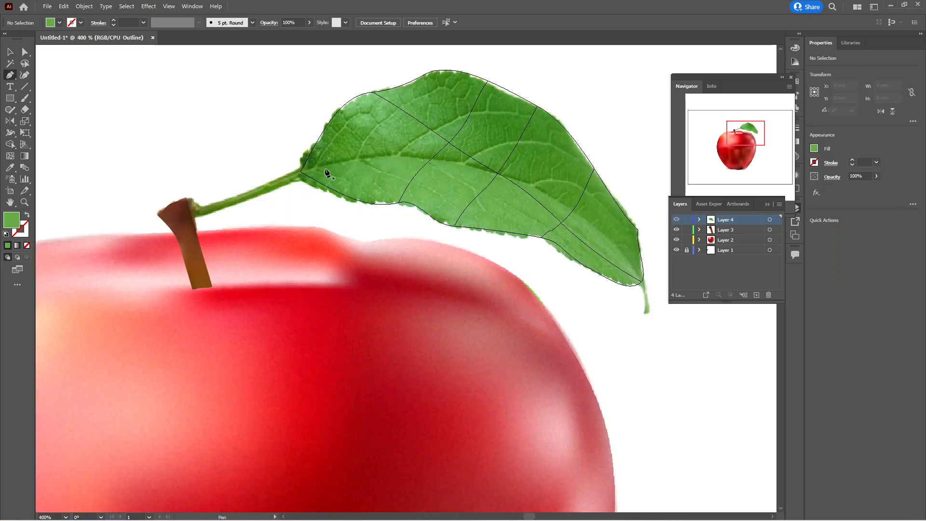
left_click(300, 172)
scroll(302, 172, "down", 1)
left_click_drag(444, 177, 528, 208)
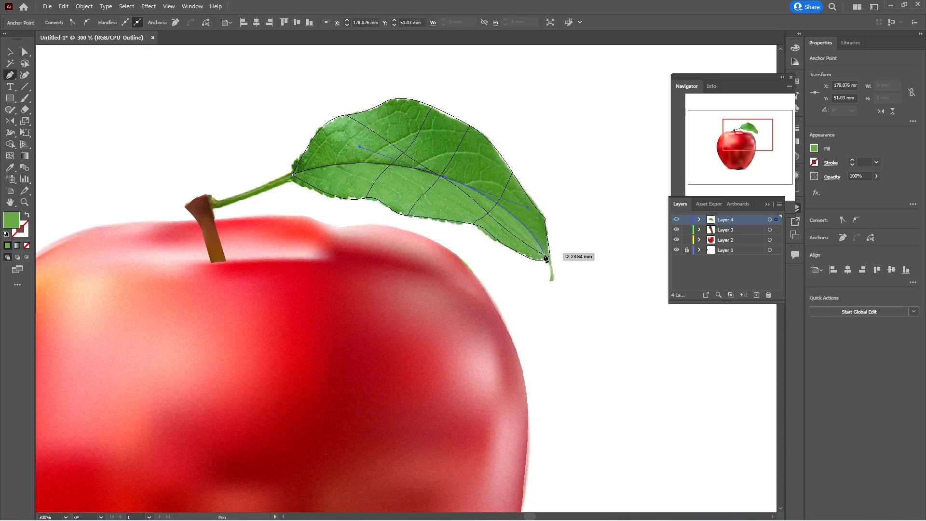
left_click(548, 259)
left_click_drag(548, 260, 549, 257)
Give the center vein path no fill and a dark green stroke with a weight of 3 pt.
left_click(28, 216)
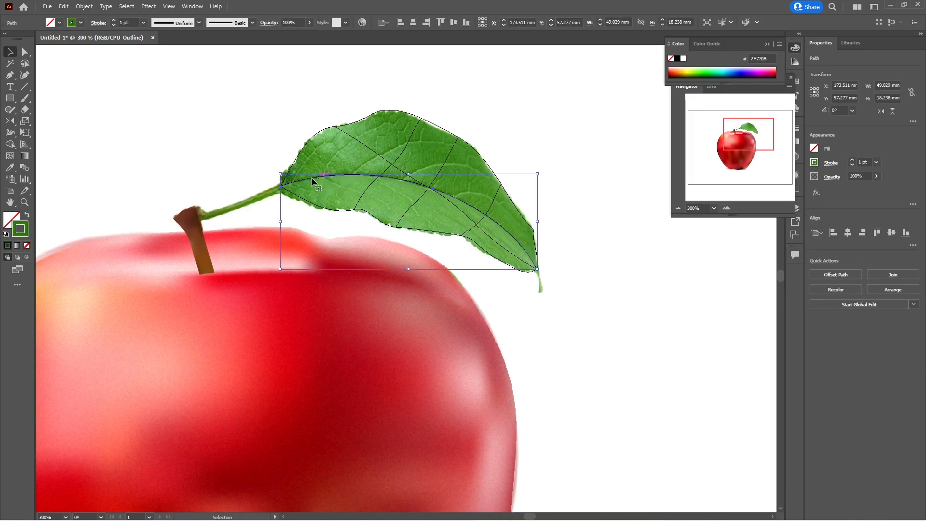
scroll(311, 178, "up", 2)
scroll(327, 179, "down", 2)
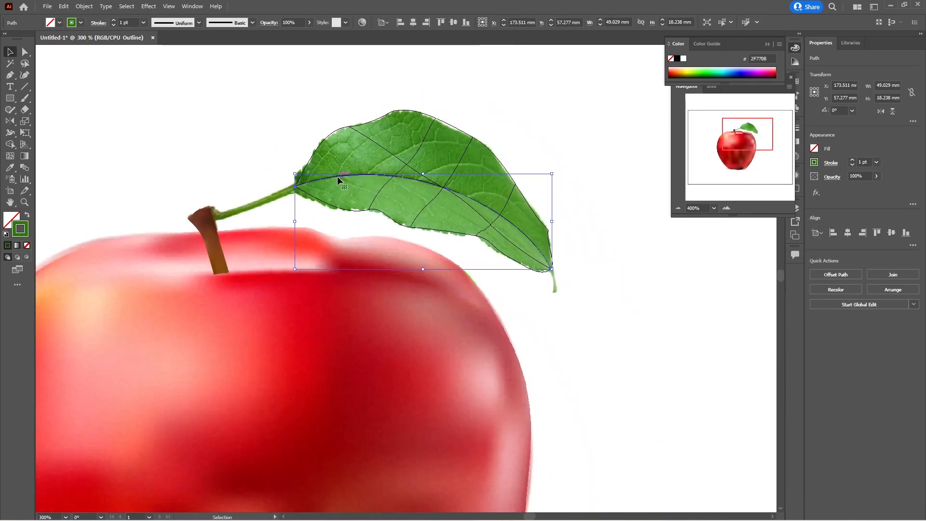
left_click(853, 159)
left_click(853, 159)
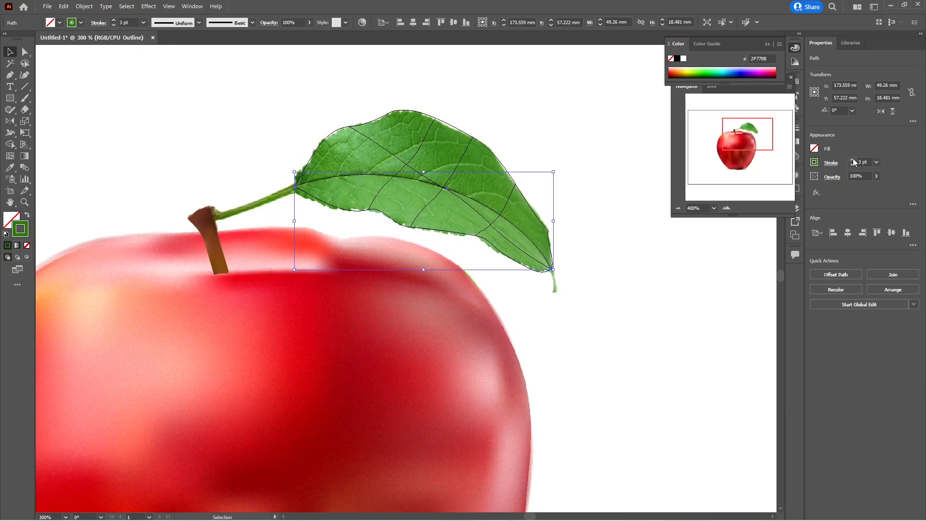
Create a new layer above Layer 4 and move the center vein path onto it in the same position.
key("F7")
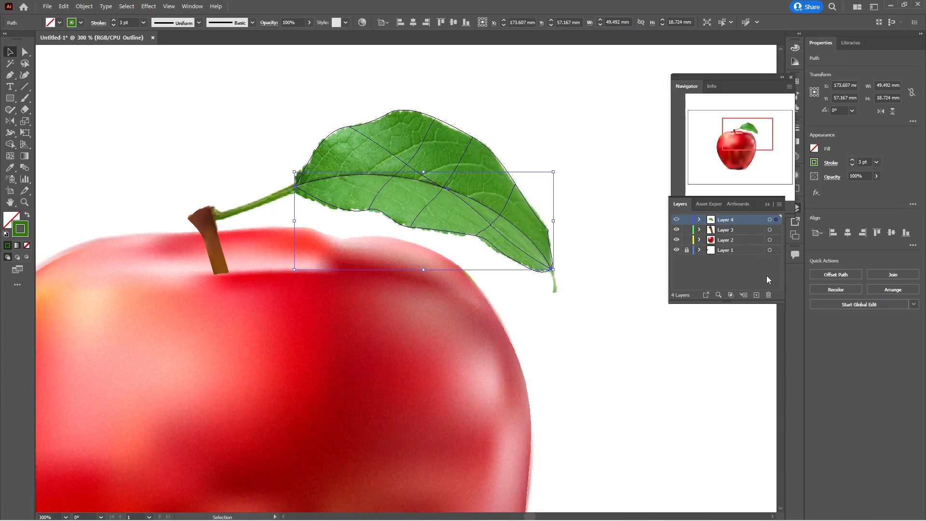
left_click(756, 294)
left_click(366, 180)
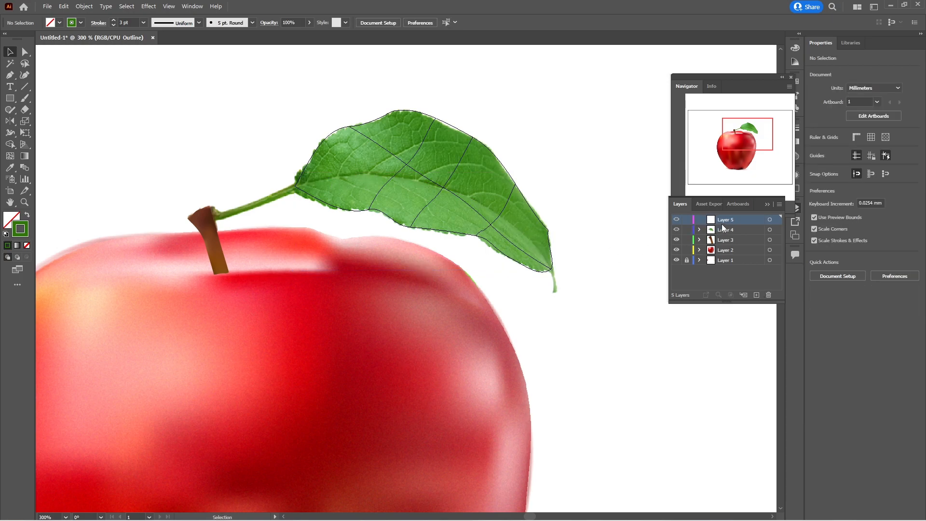
key("ctrl+f")
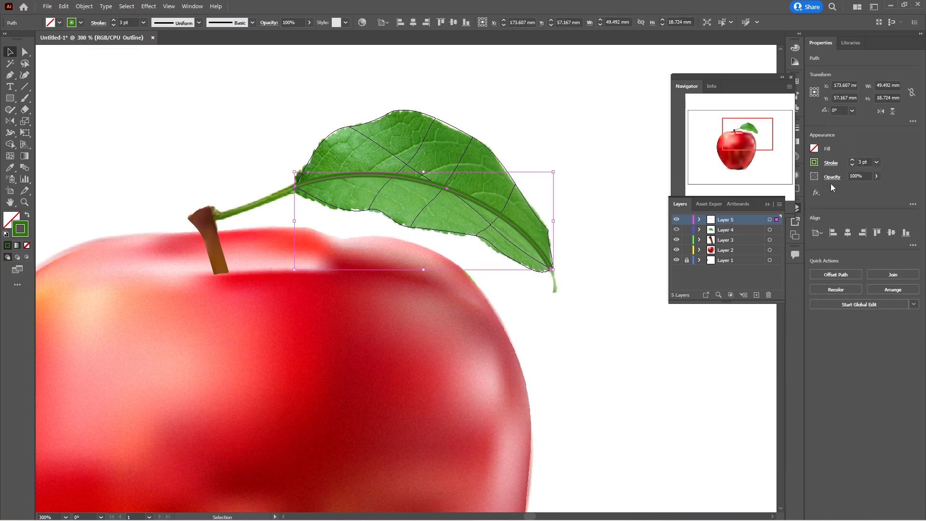
Show the full stroke options and apply the lens-shaped width profile that tapers the center vein at both ends.
left_click(192, 7)
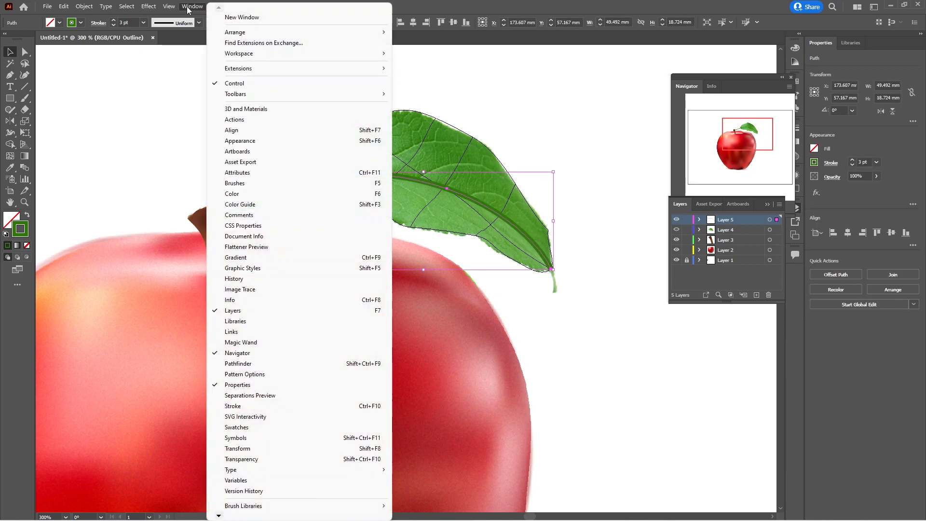
left_click(231, 417)
left_click(780, 125)
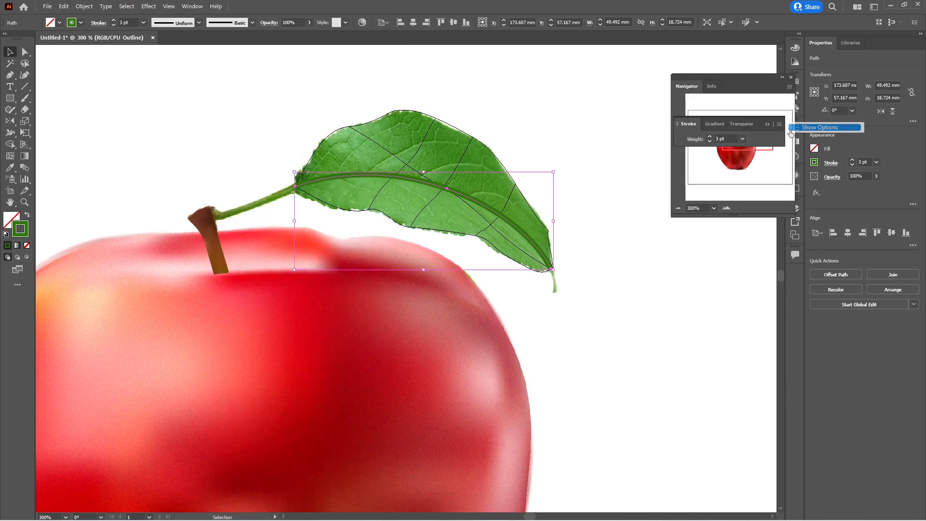
left_click(800, 129)
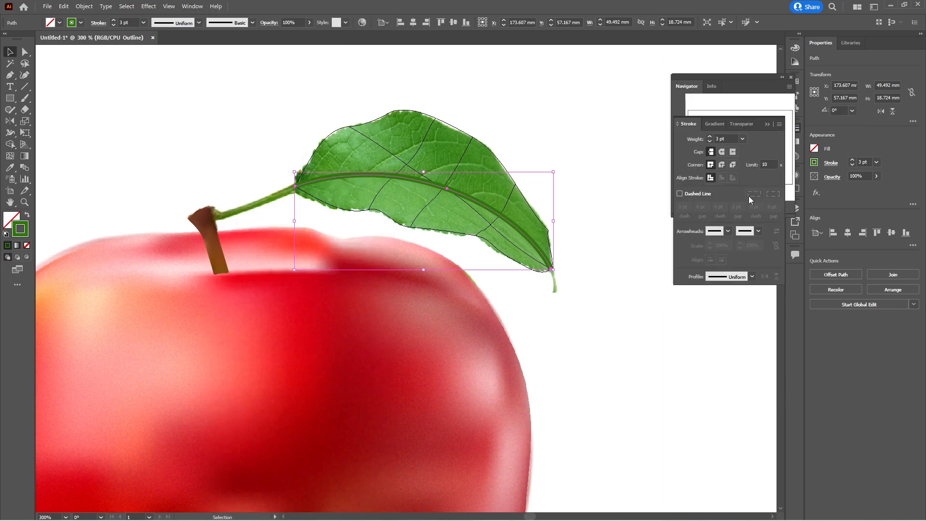
left_click(753, 277)
left_click(729, 312)
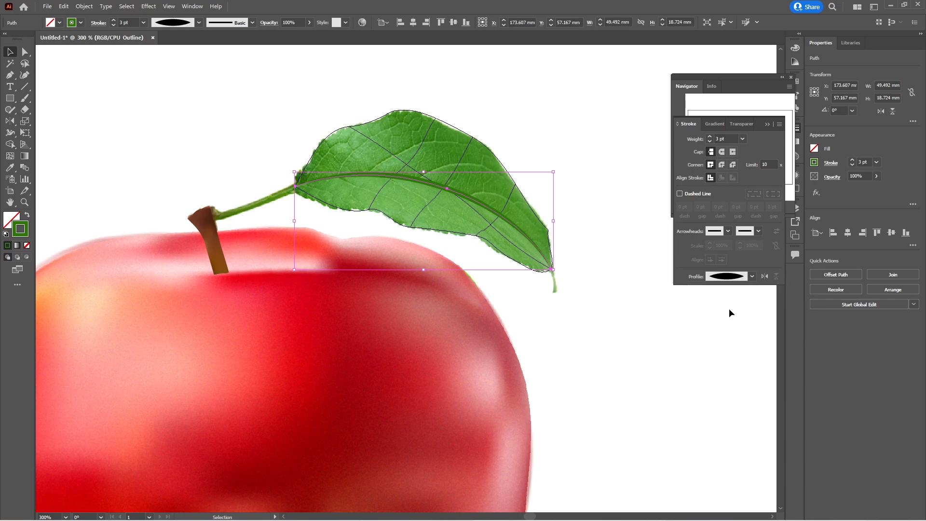
Deselect the center vein and add thinner side veins with a 1 pt green stroke branching off it across the leaf.
left_click(569, 204)
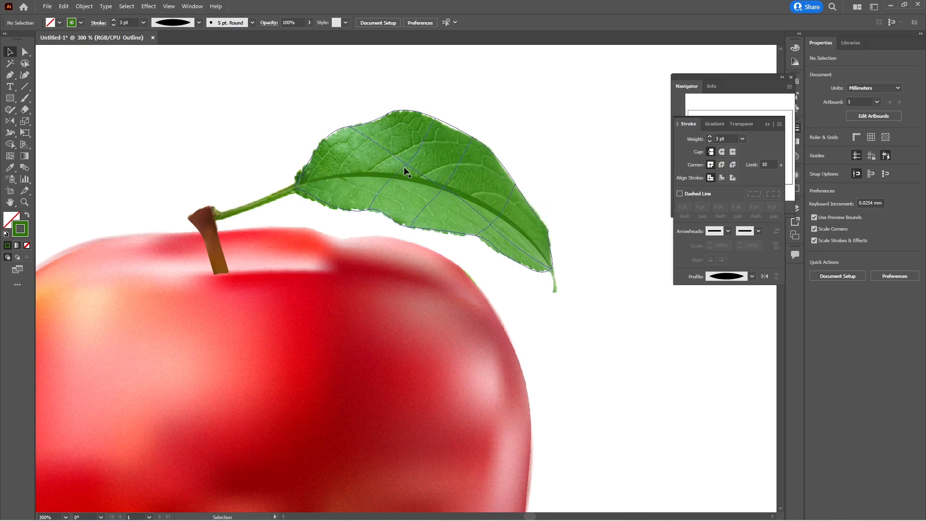
key("ctrl+y")
left_click(382, 165)
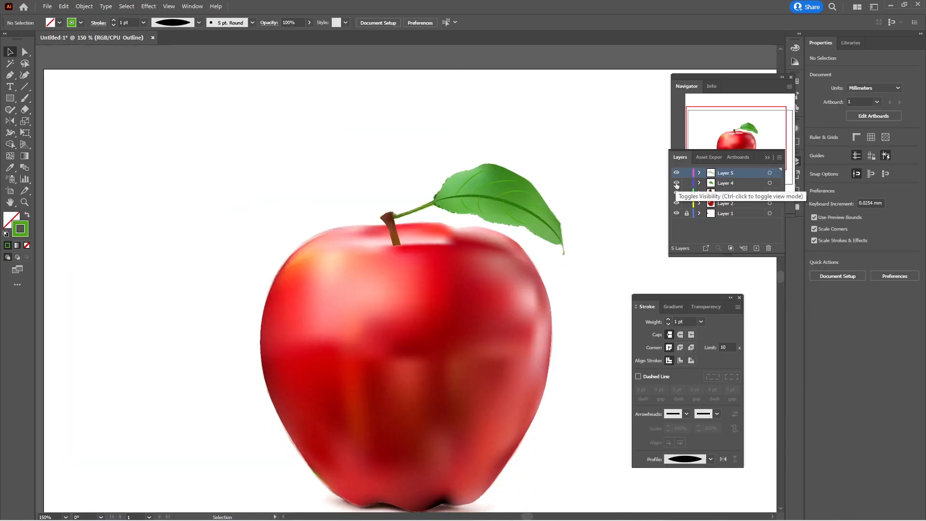